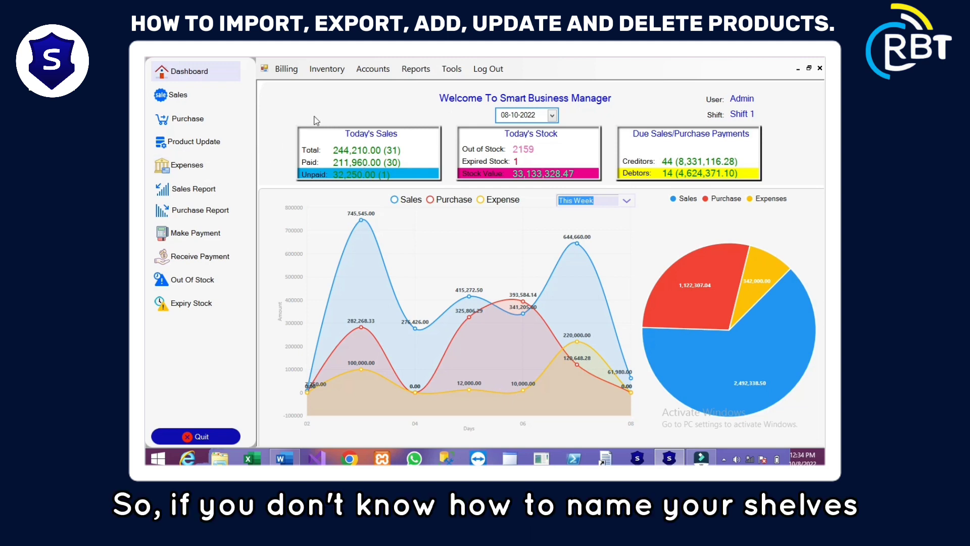
Open the Shelf Locations page of the inventory
left_click(327, 70)
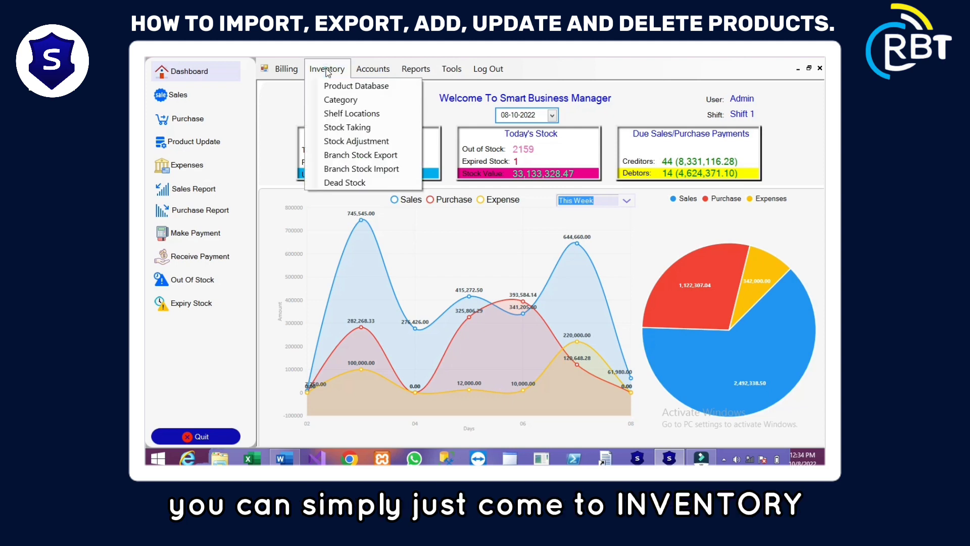
left_click(339, 115)
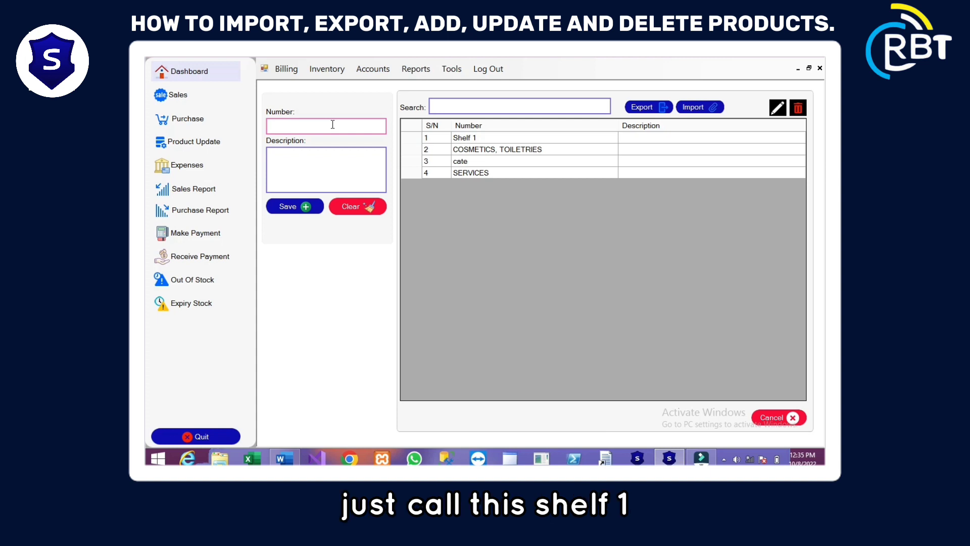
type("shelf 1")
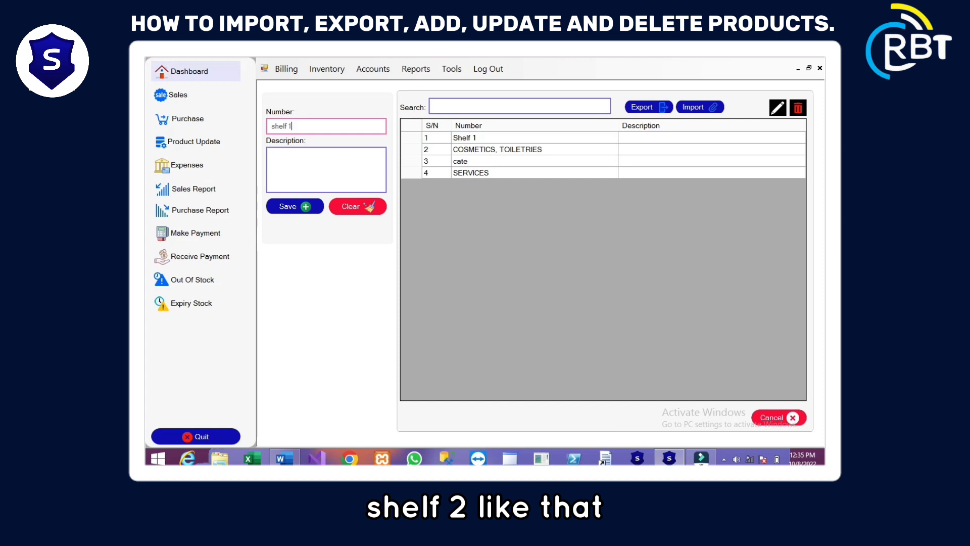
key("BackSpace")
key("BackSpace")
key("BackSpace")
key("BackSpace")
key("BackSpace")
key("BackSpace")
key("BackSpace")
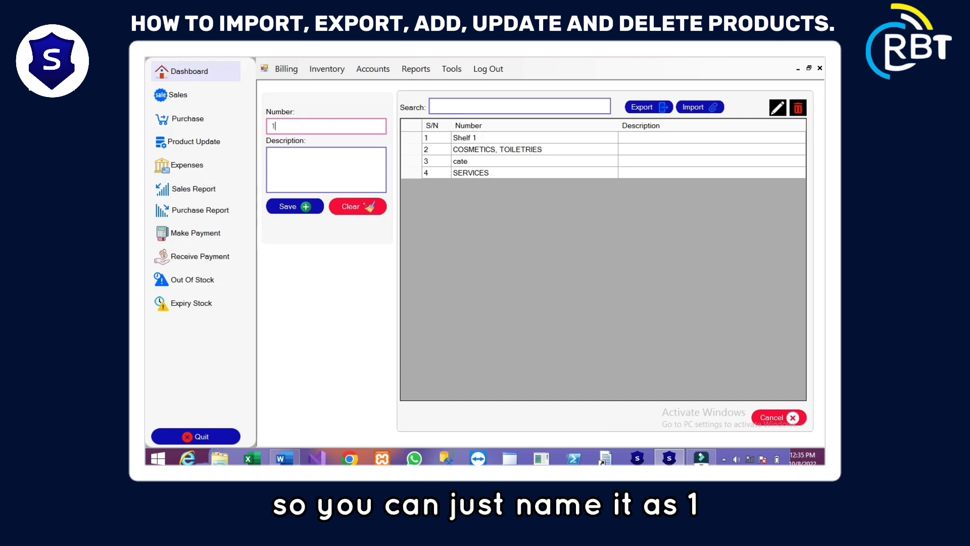
type("a")
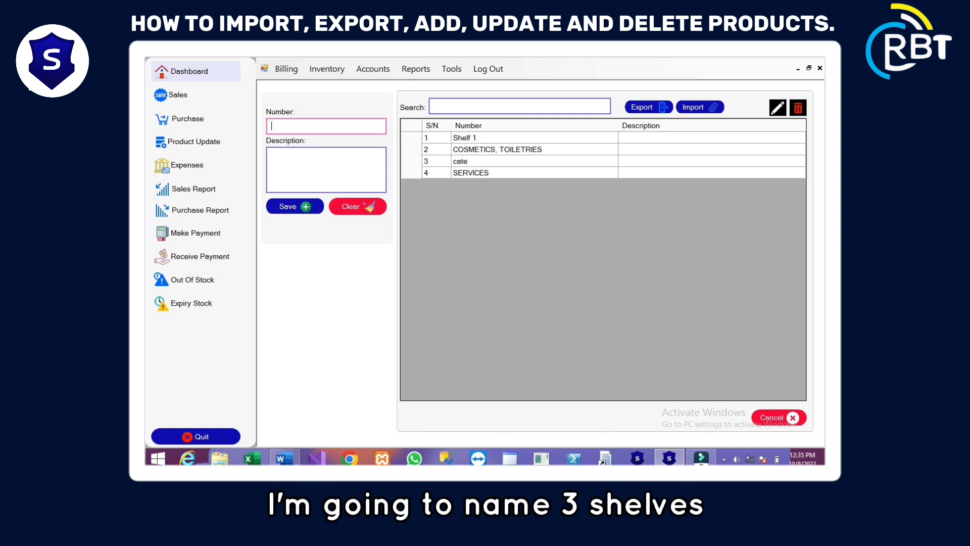
Enter SHELF A as the number of a new shelf
type("S")
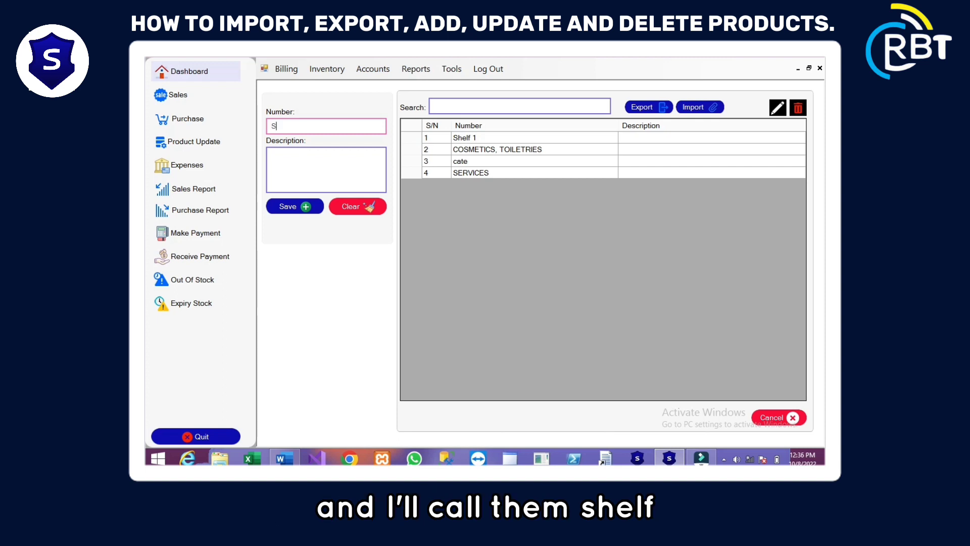
type("JHELF")
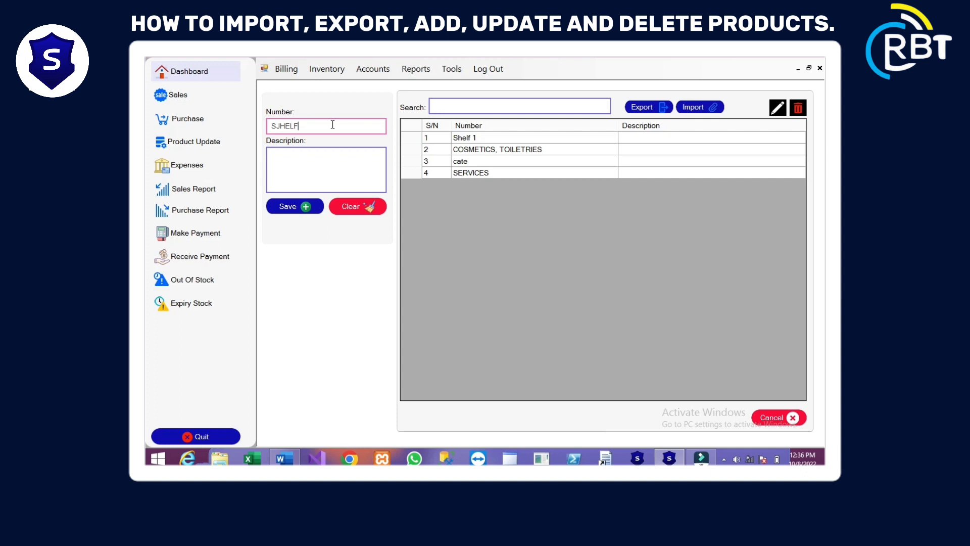
key("BackSpace")
key("BackSpace")
key("BackSpace")
key("BackSpace")
key("BackSpace")
type("HE")
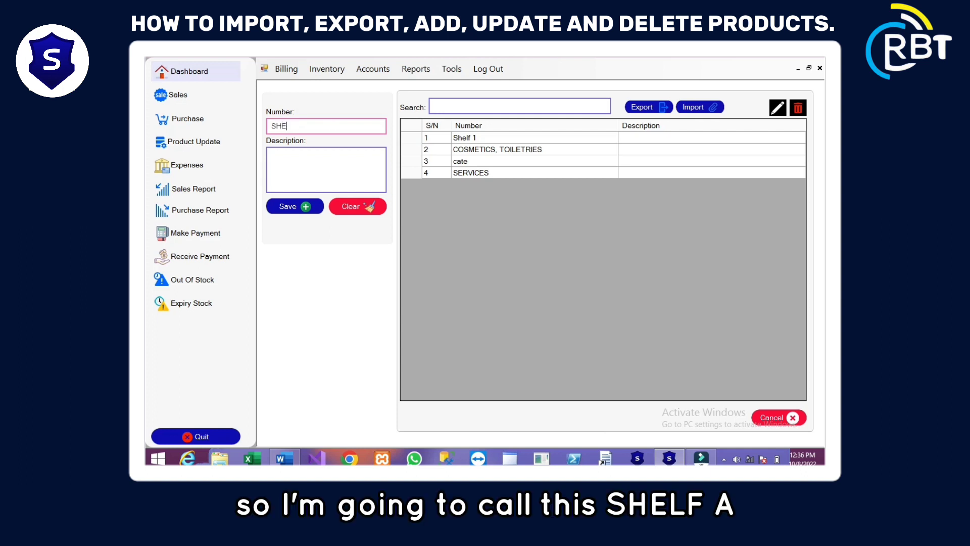
type("LF 1")
key("BackSpace")
type("A")
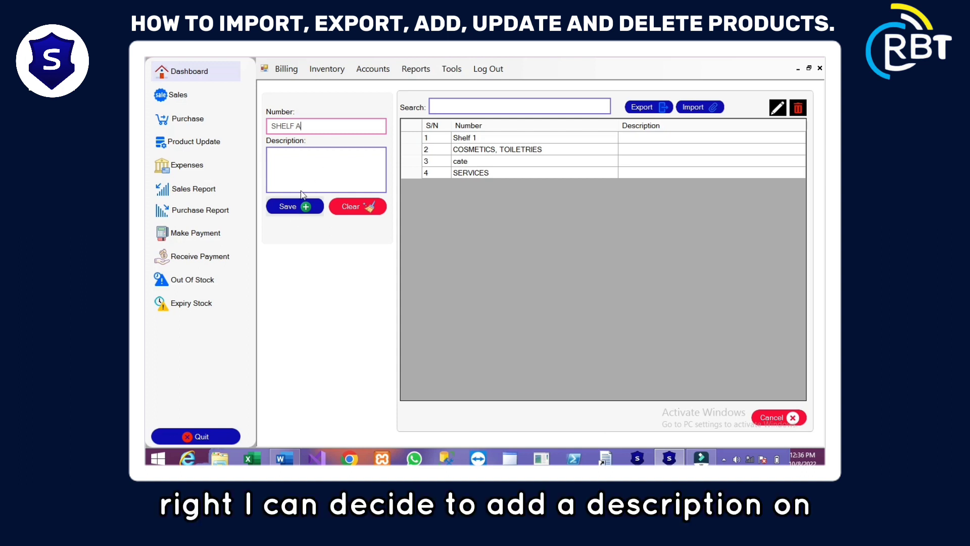
left_click(304, 174)
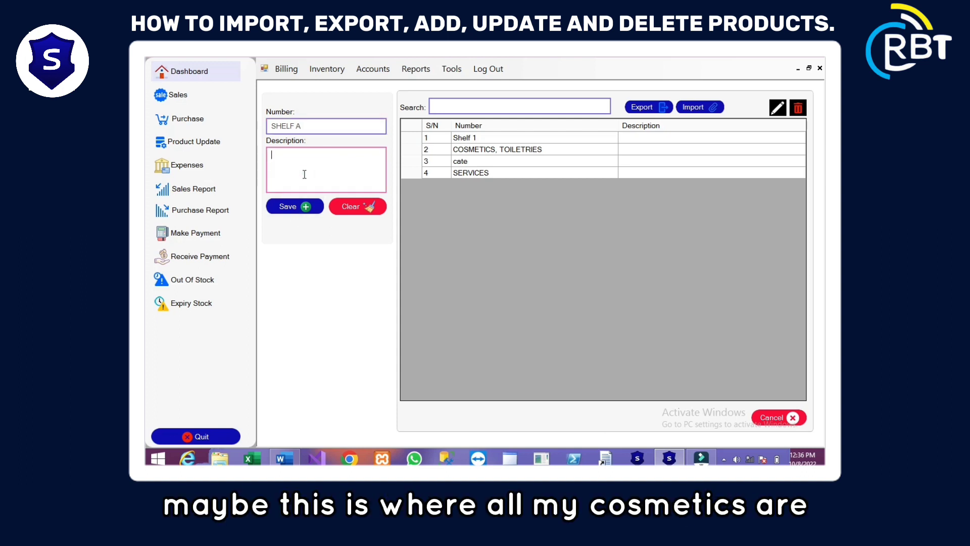
type("COSME")
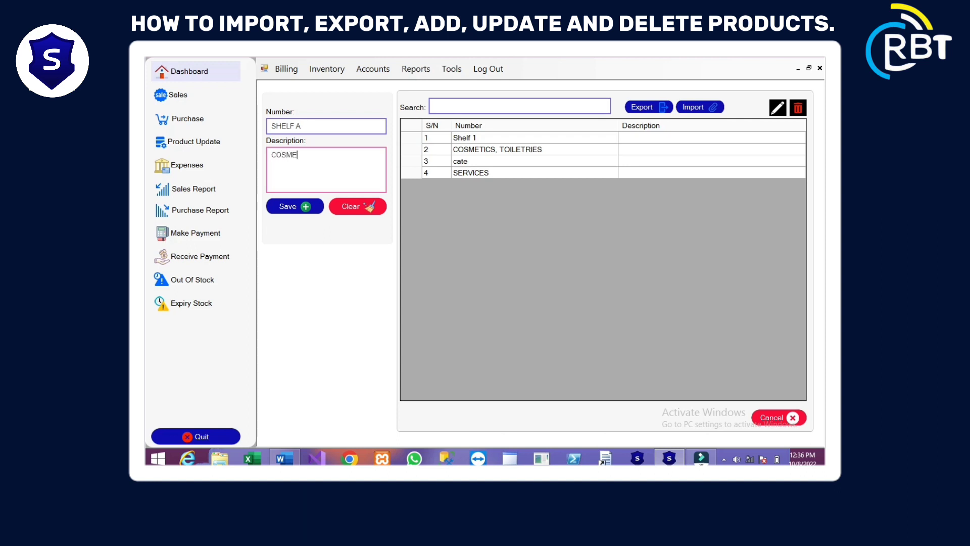
key("BackSpace")
key("BackSpace")
key("BackSpace")
key("BackSpace")
key("BackSpace")
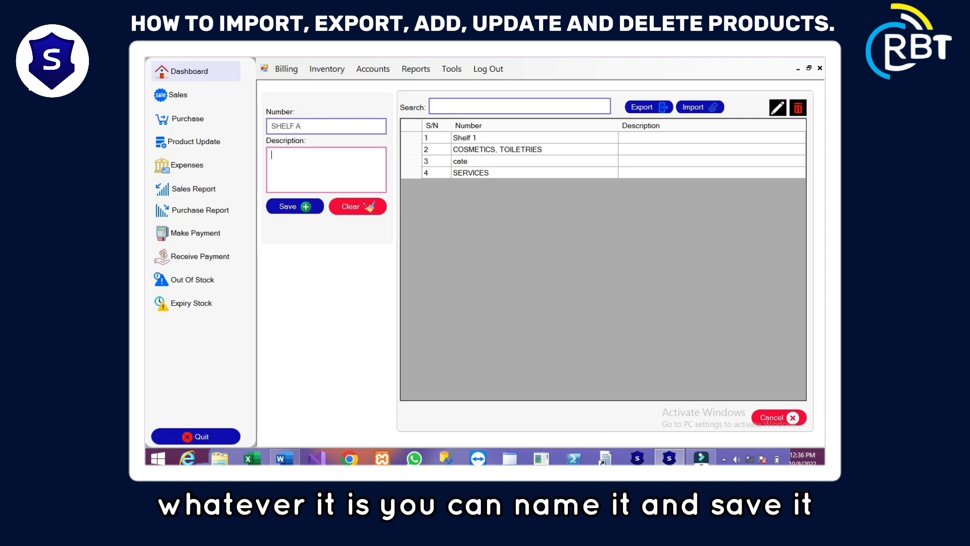
Save the SHELF A entry with its description left empty
left_click(299, 211)
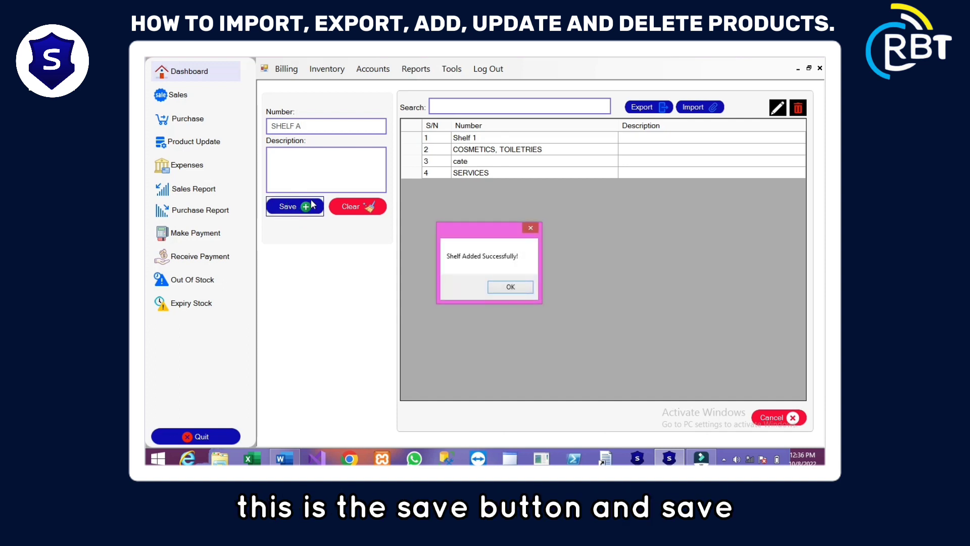
key("Return")
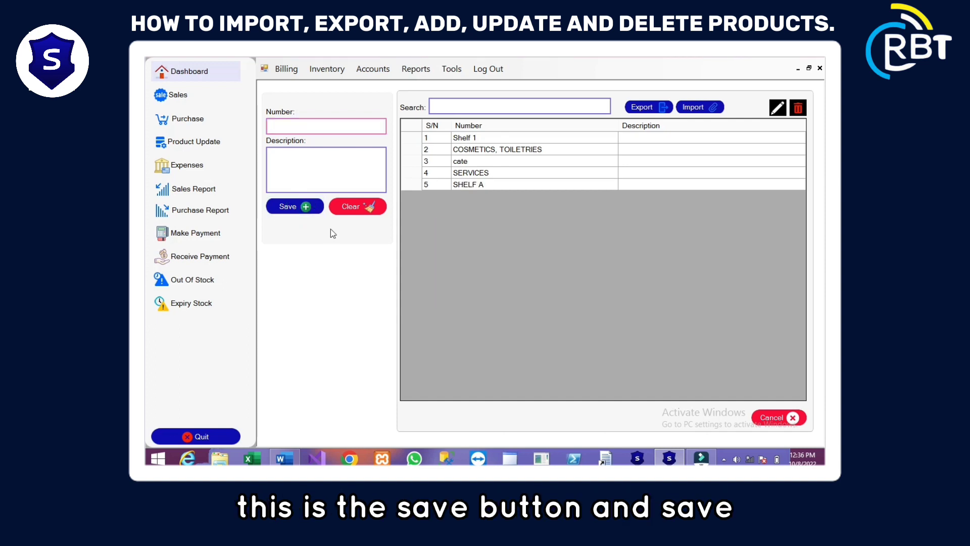
Add another shelf numbered SHELF B without a description
type("S")
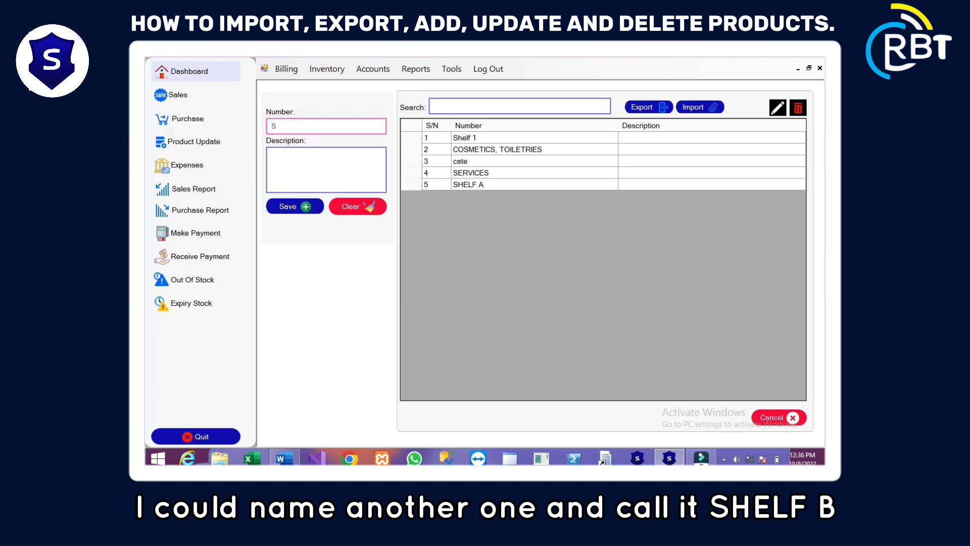
type("HELF B")
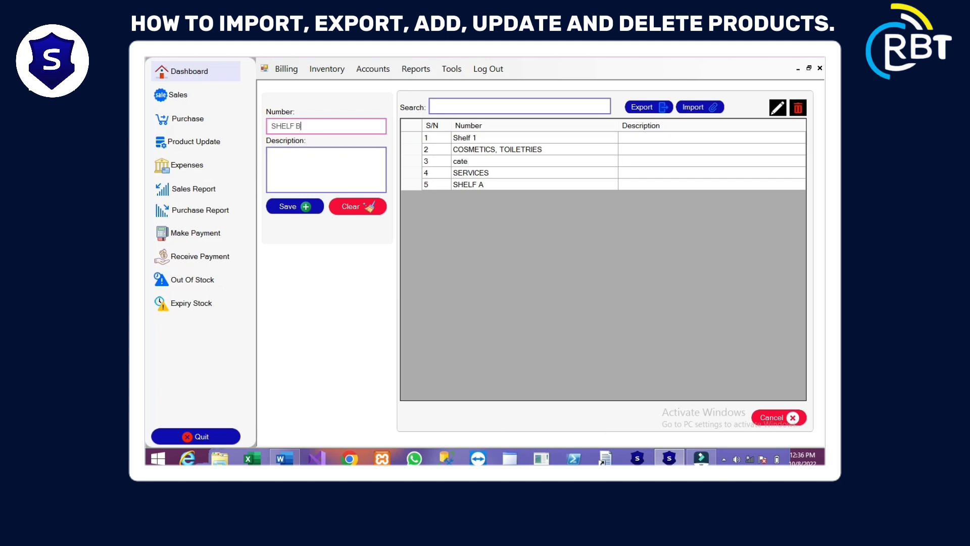
left_click(307, 207)
key("Return")
Add a third shelf numbered SHELF C without a description
type("S")
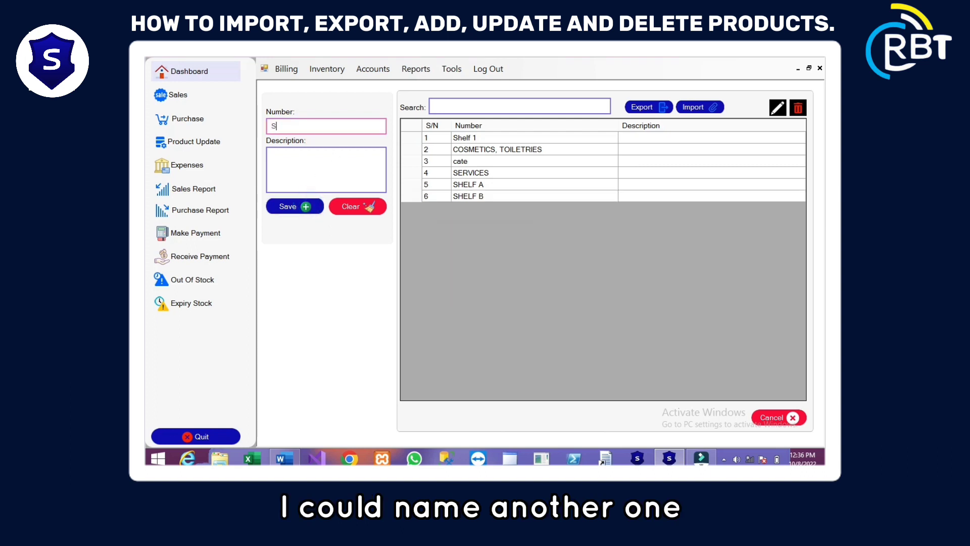
type("HELF ")
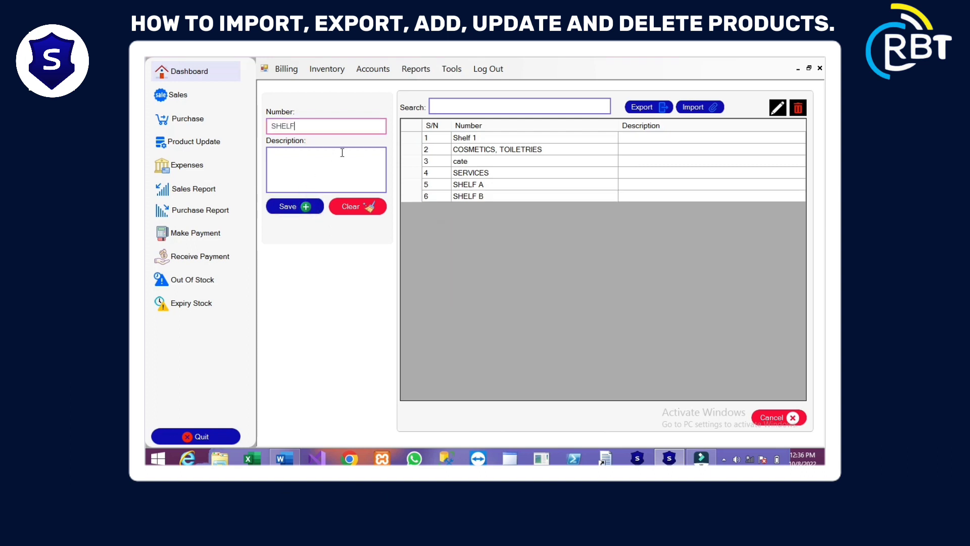
type("C")
key("Return")
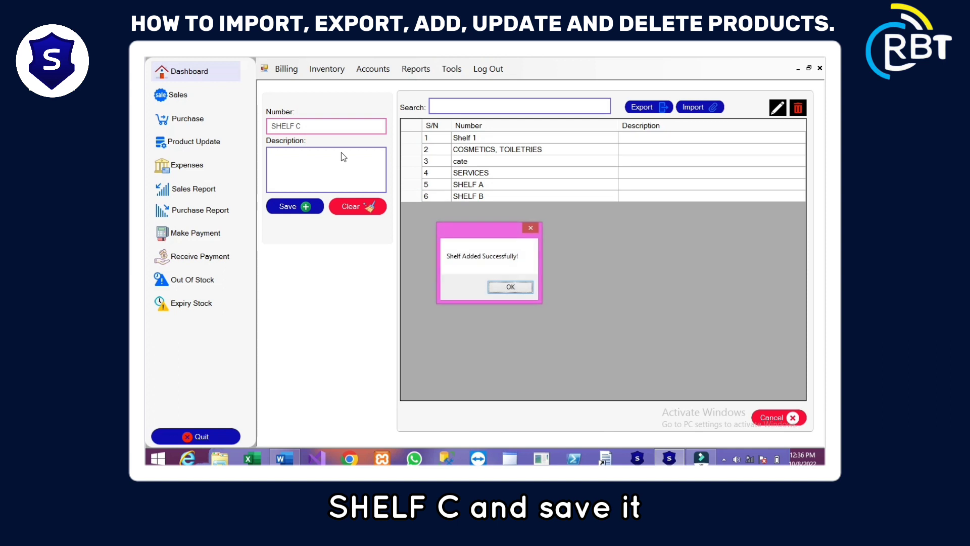
key("Return")
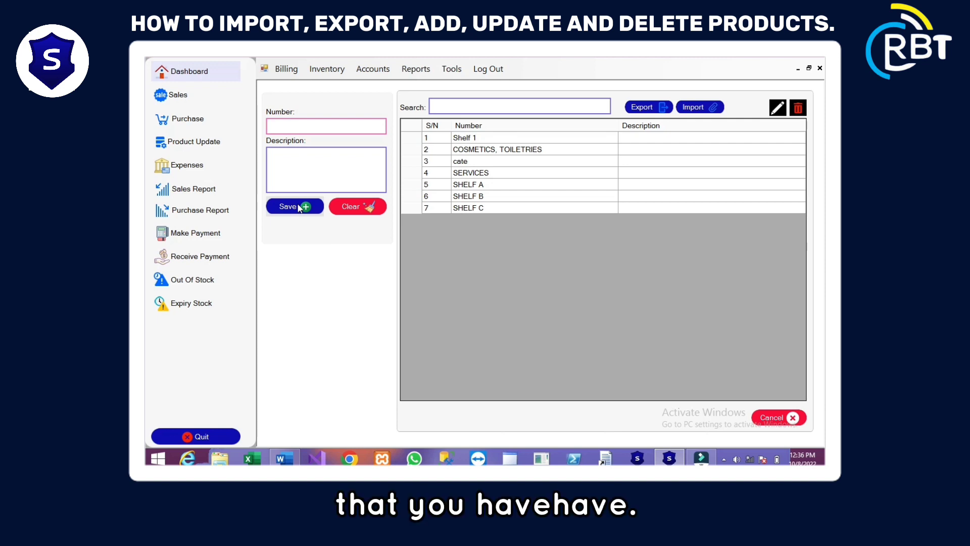
Rename the COSMETICS, TOILETRIES shelf as SHELF D and save the update
double_click(475, 150)
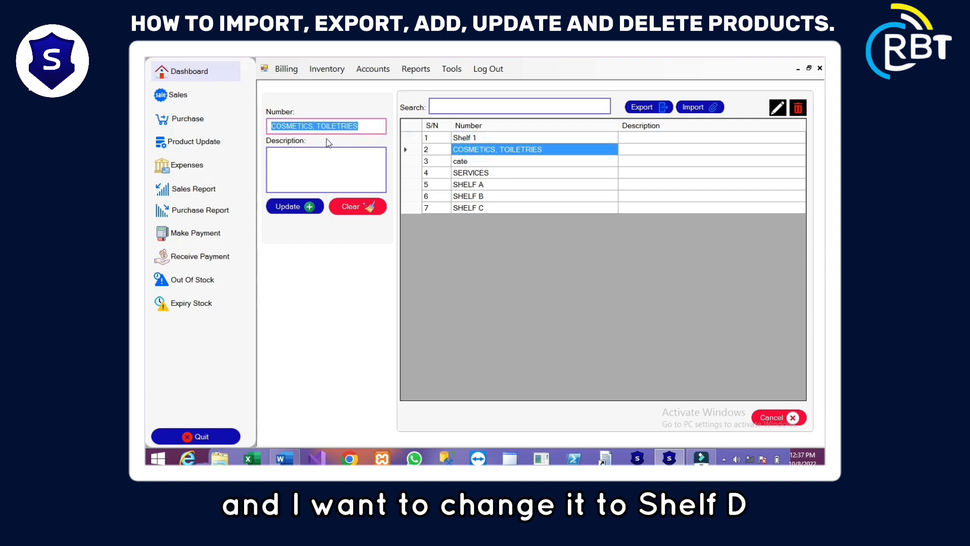
type("SH")
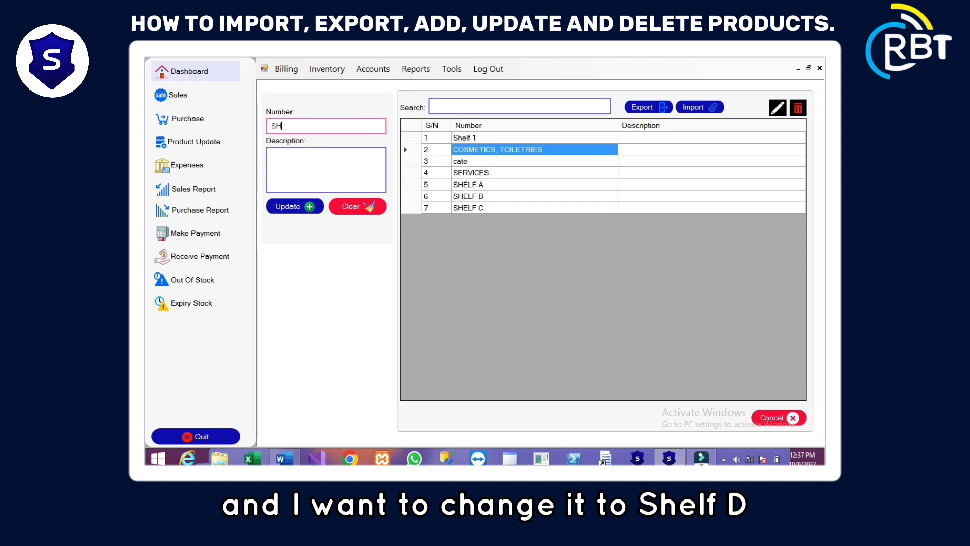
type("EL")
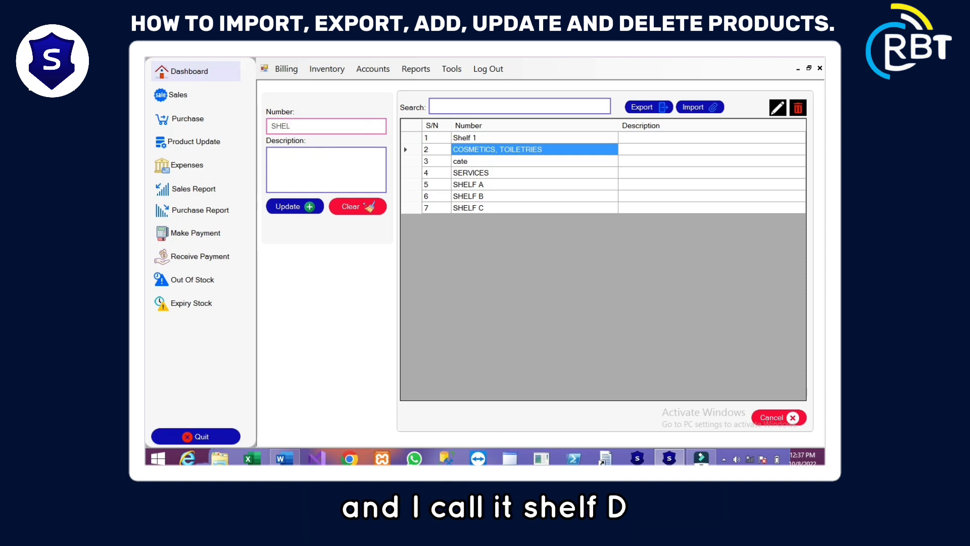
type("F D")
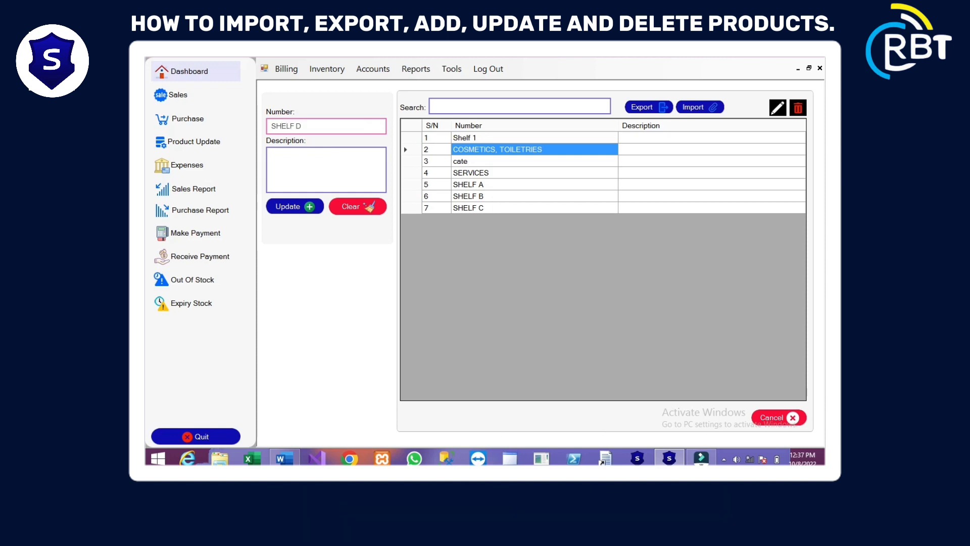
key("Return")
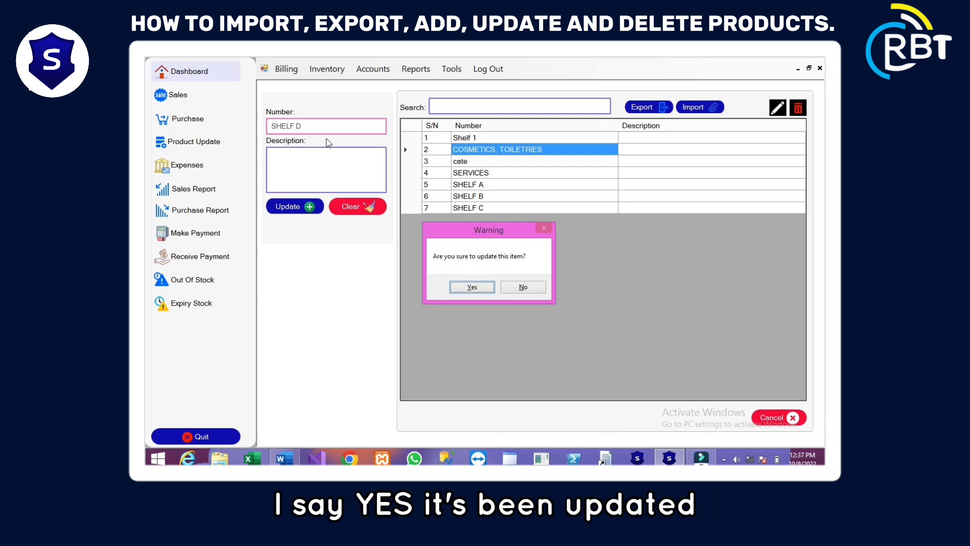
key("Return")
key("Return")
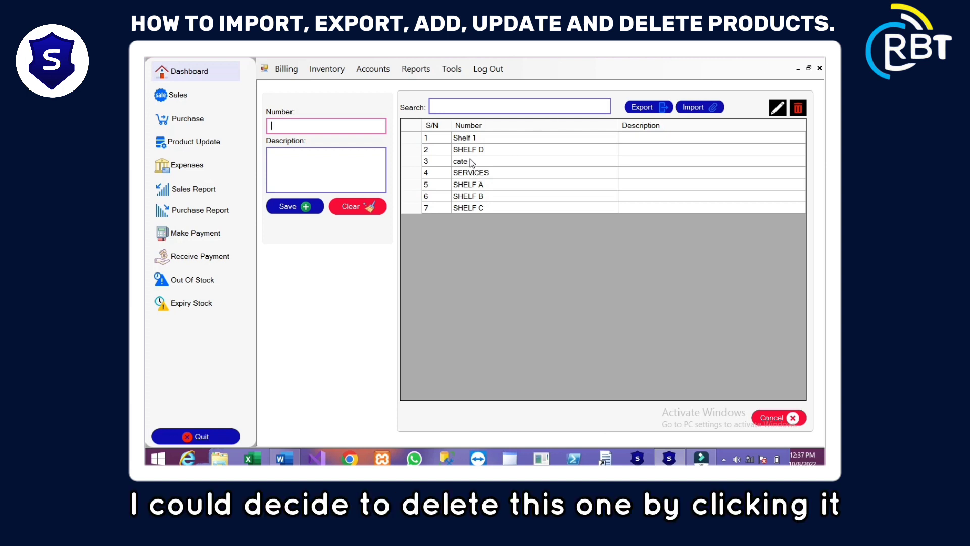
Delete the shelf named cate from the shelf list
left_click(470, 160)
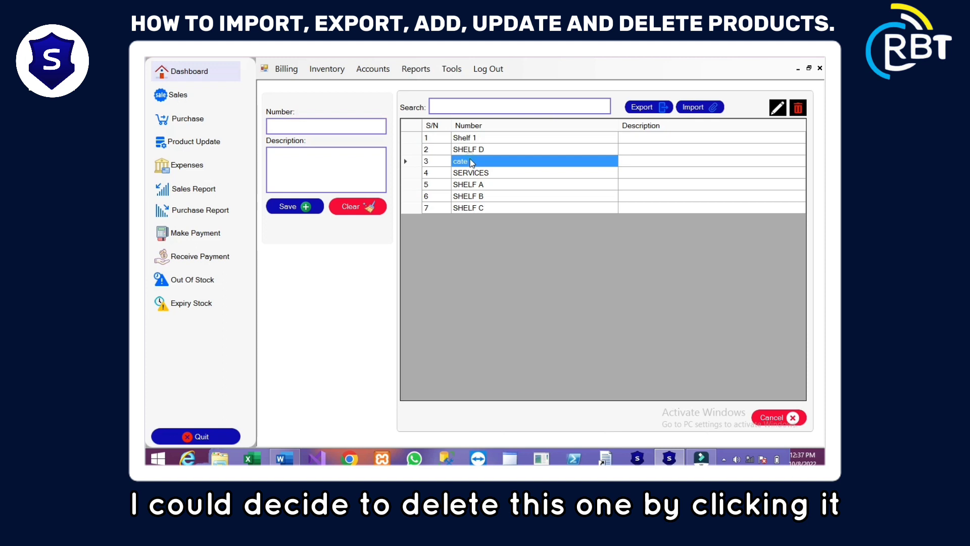
left_click(801, 109)
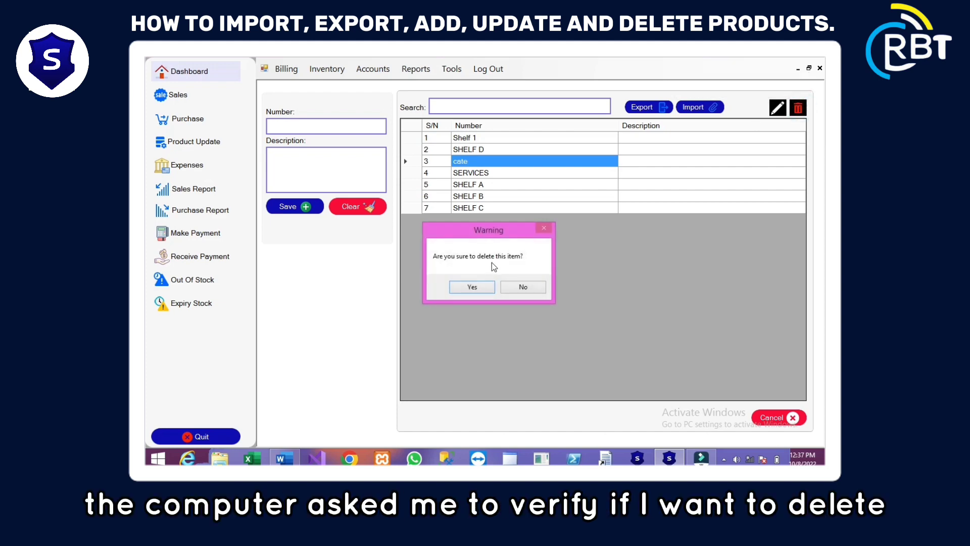
left_click(476, 286)
left_click(478, 288)
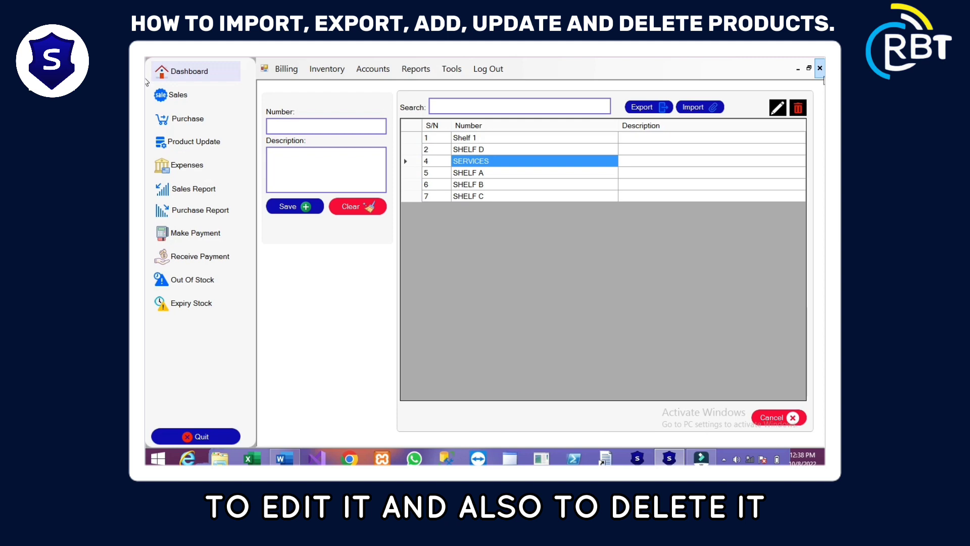
Open the Excel file selection for importing shelves and dismiss it without choosing a file
left_click(688, 109)
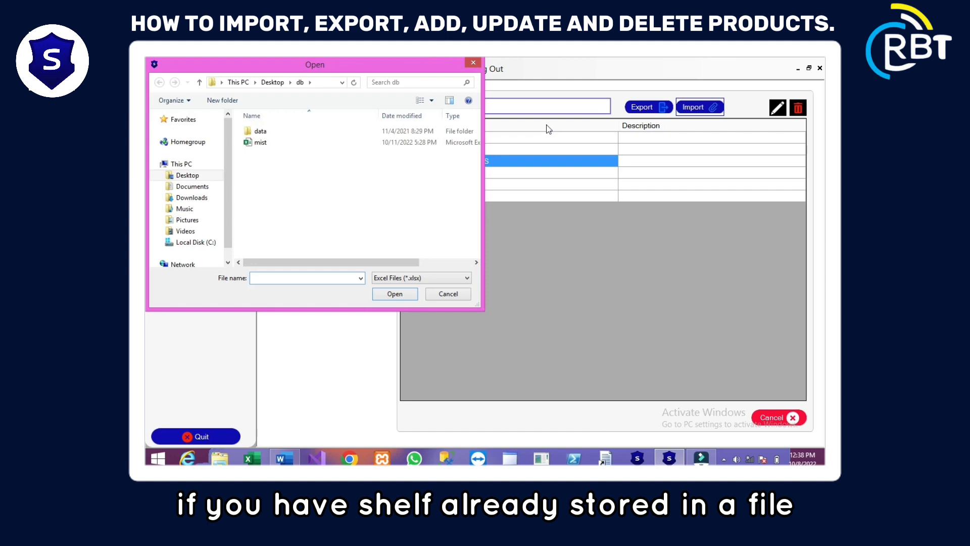
left_click(473, 62)
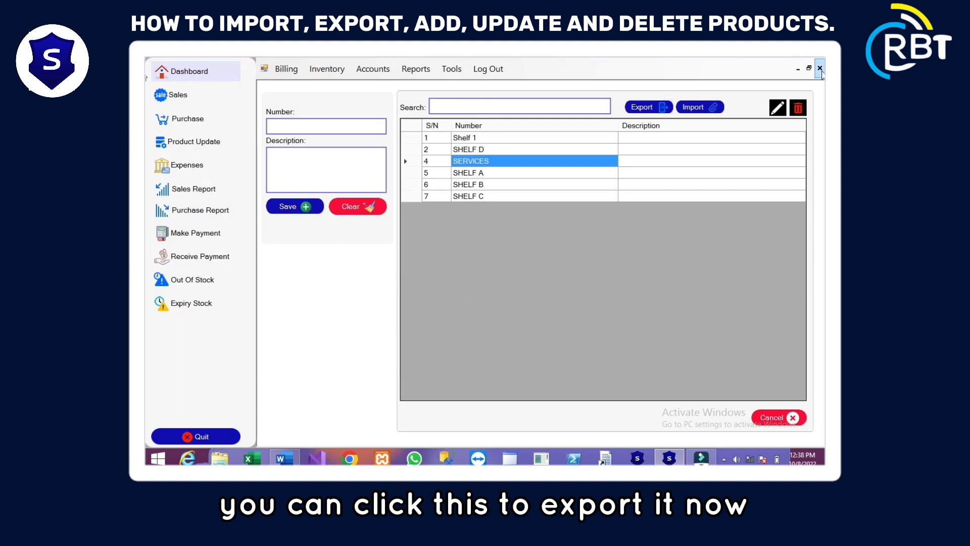
Examine the category and shelf filter choices available for stock taking, leaving both set to All, and close the form
left_click(820, 70)
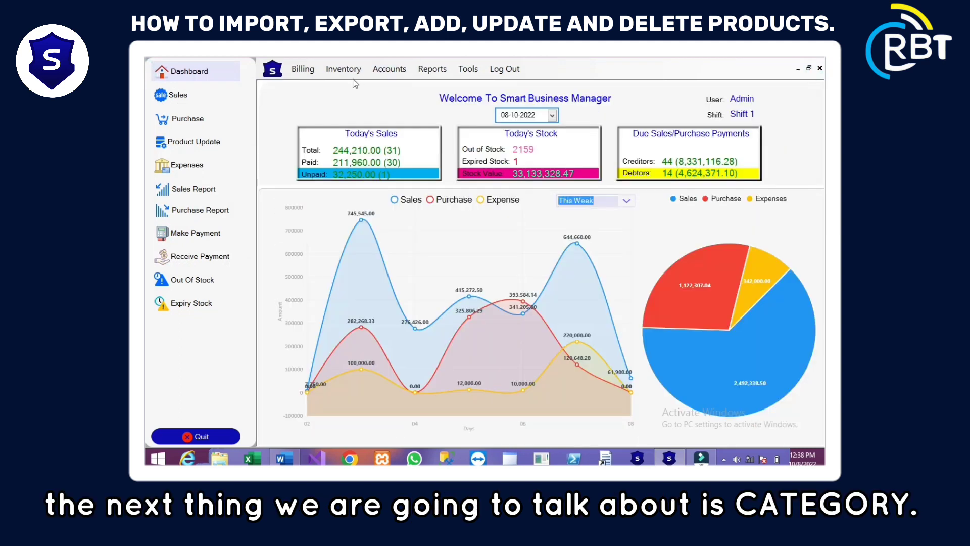
left_click(347, 71)
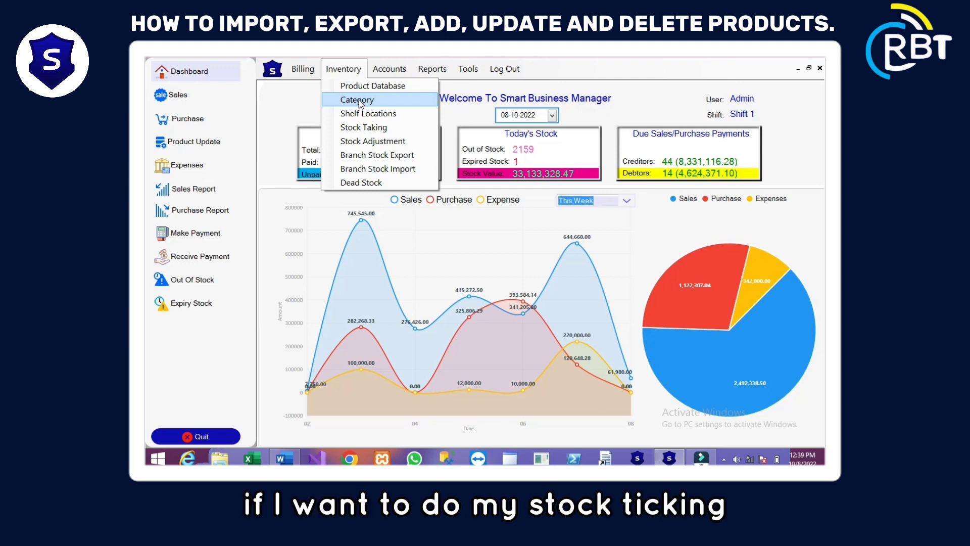
left_click(362, 127)
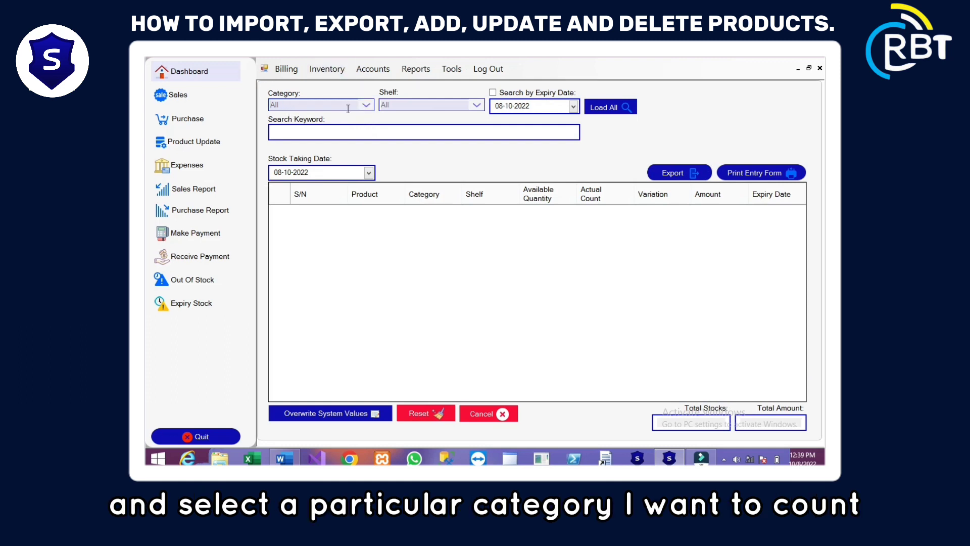
left_click(366, 105)
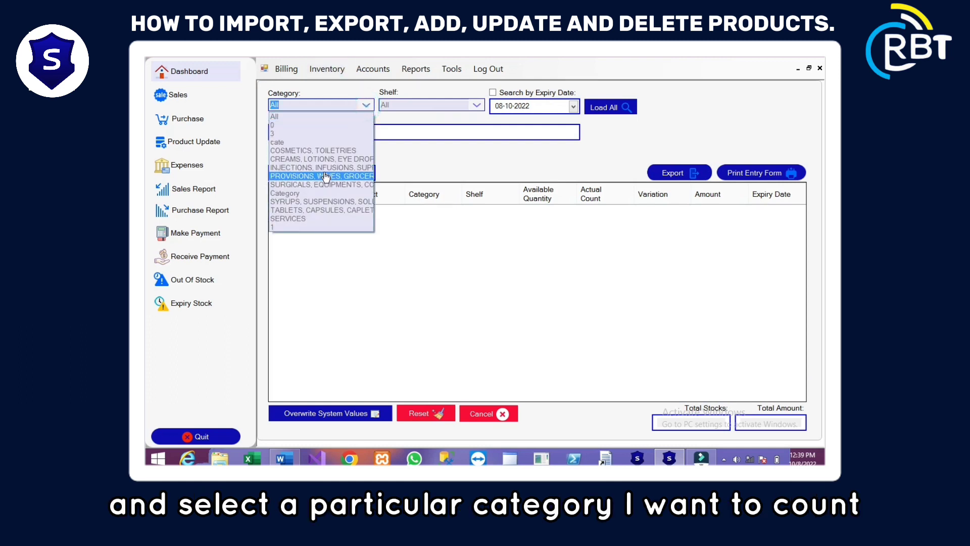
left_click(477, 103)
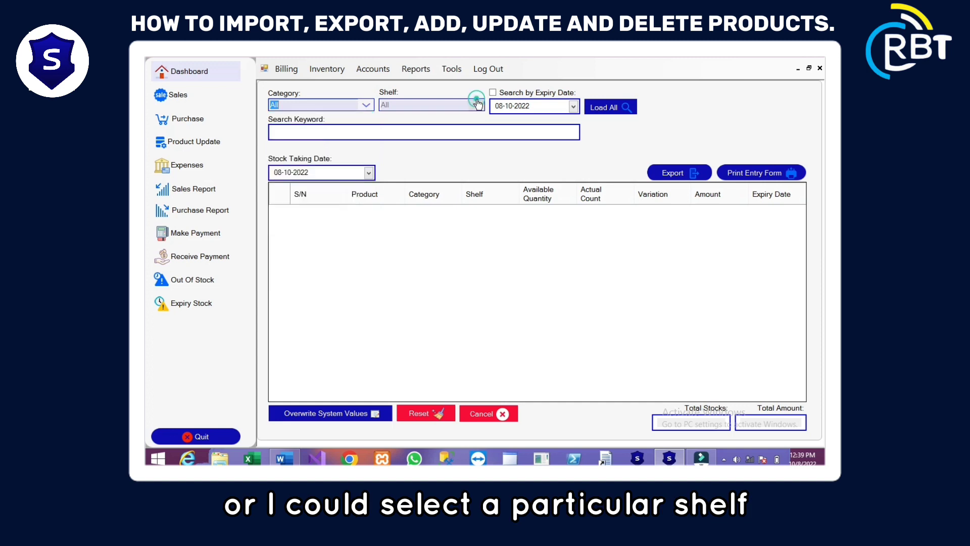
left_click(477, 105)
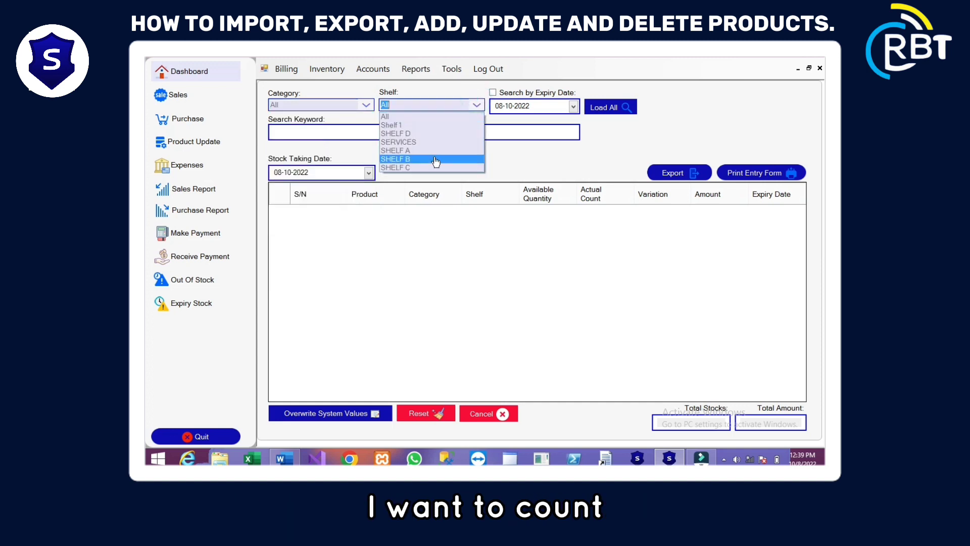
left_click(602, 140)
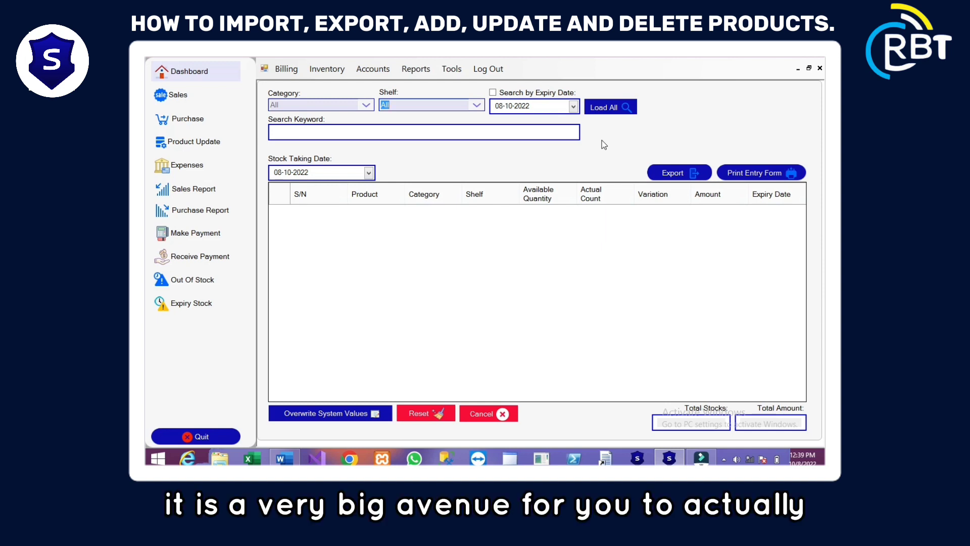
left_click(820, 68)
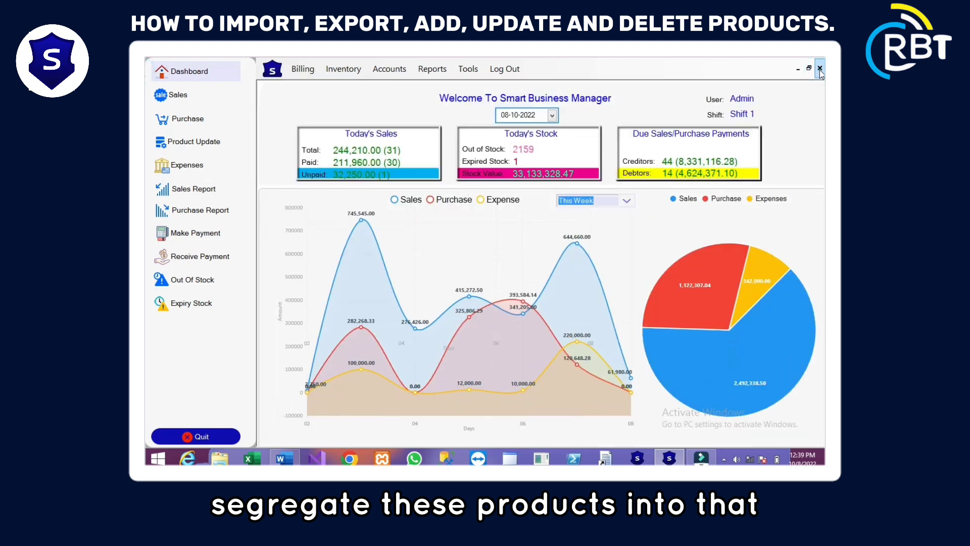
Add a product category named TABLETS without a description
left_click(344, 68)
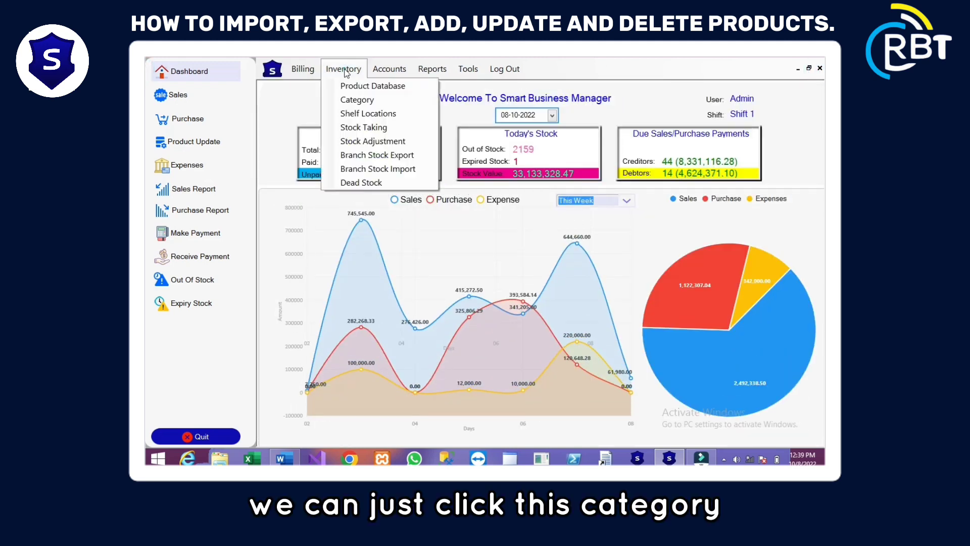
left_click(356, 100)
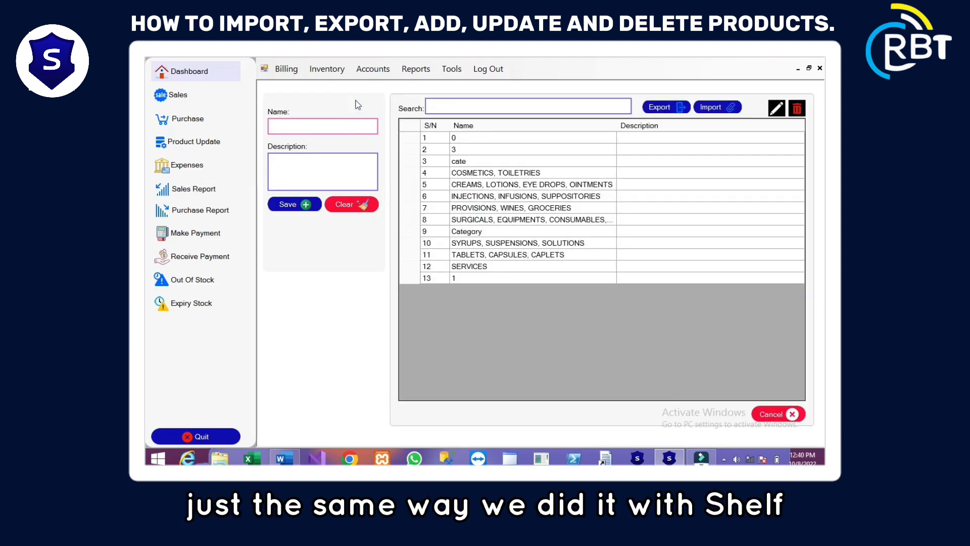
left_click(316, 129)
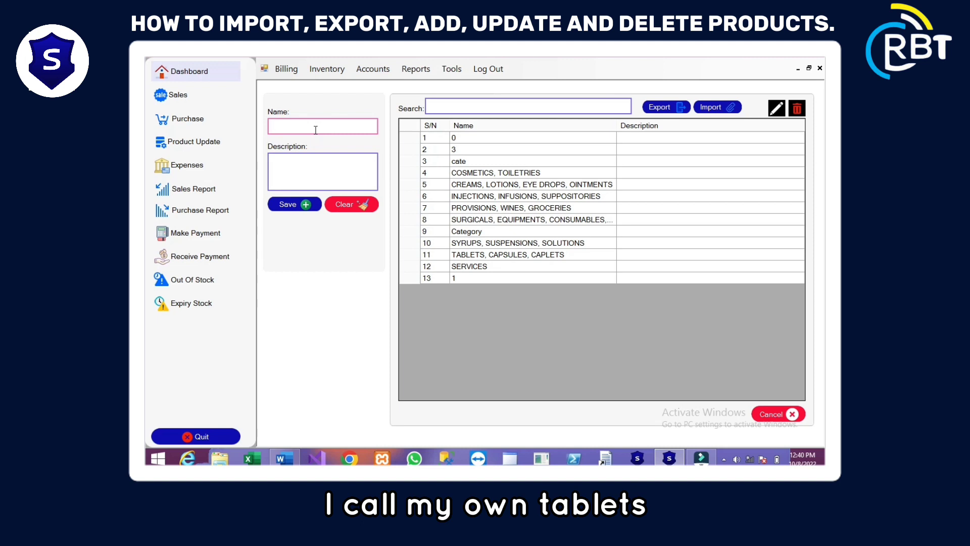
type("TABLETS")
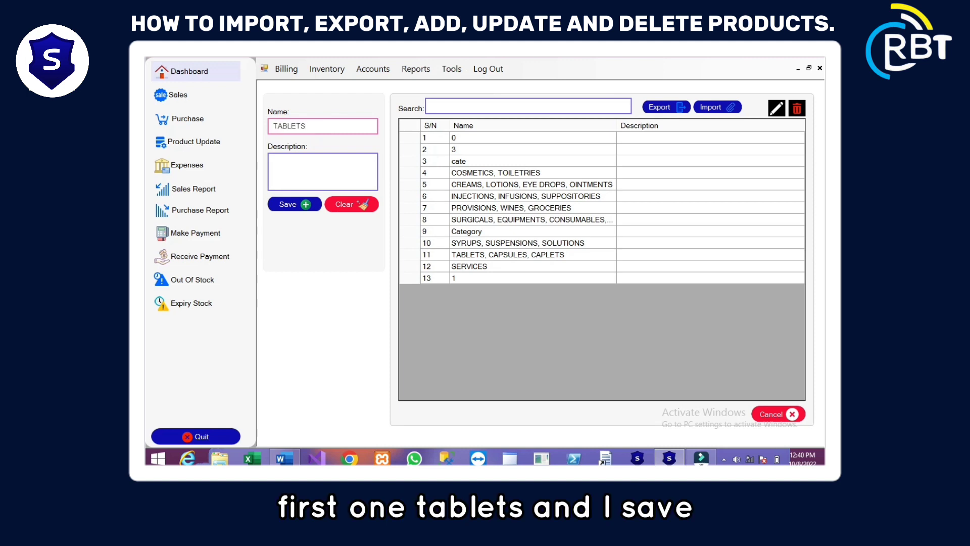
key("Return")
key("Return")
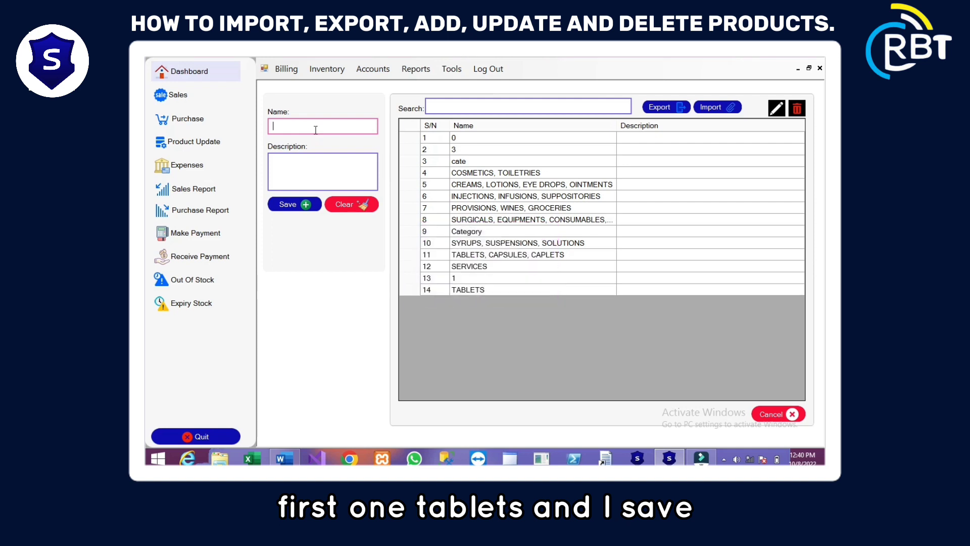
Load the TABLETS category for editing, delete it from the category list and close the category form
left_click(305, 161)
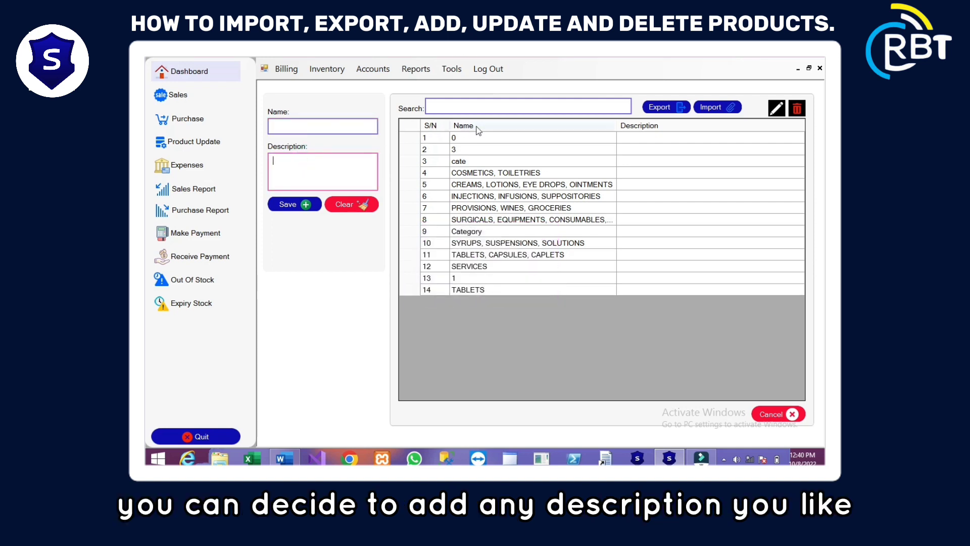
double_click(490, 287)
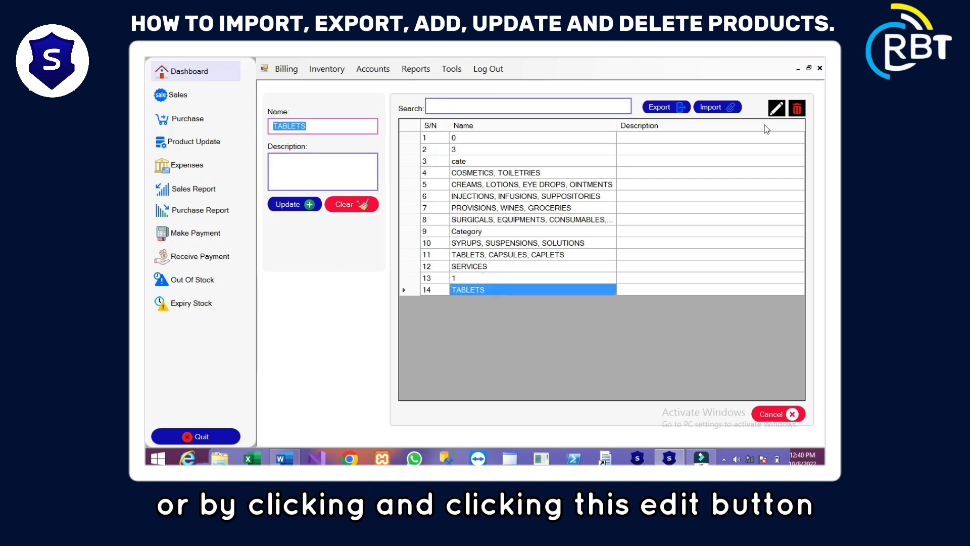
left_click(657, 287)
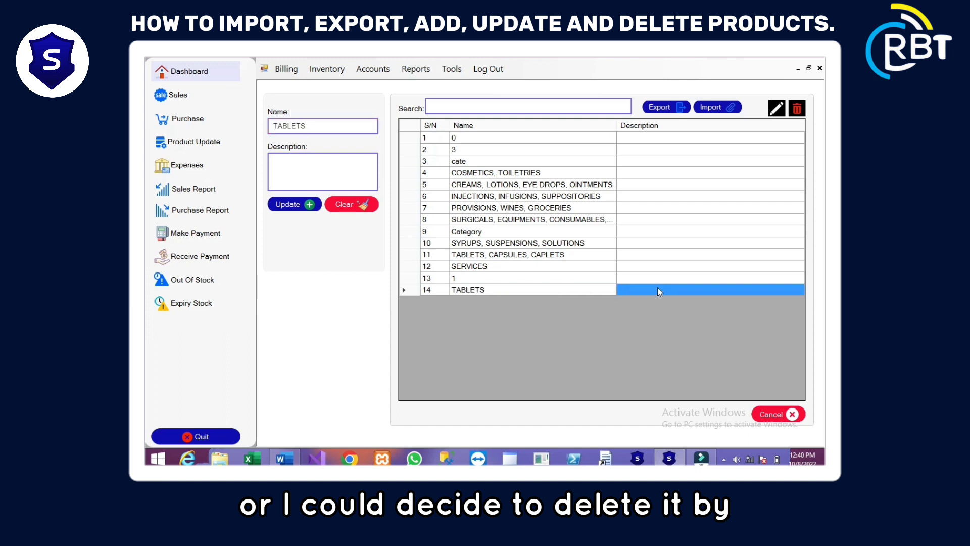
left_click(797, 110)
key("Return")
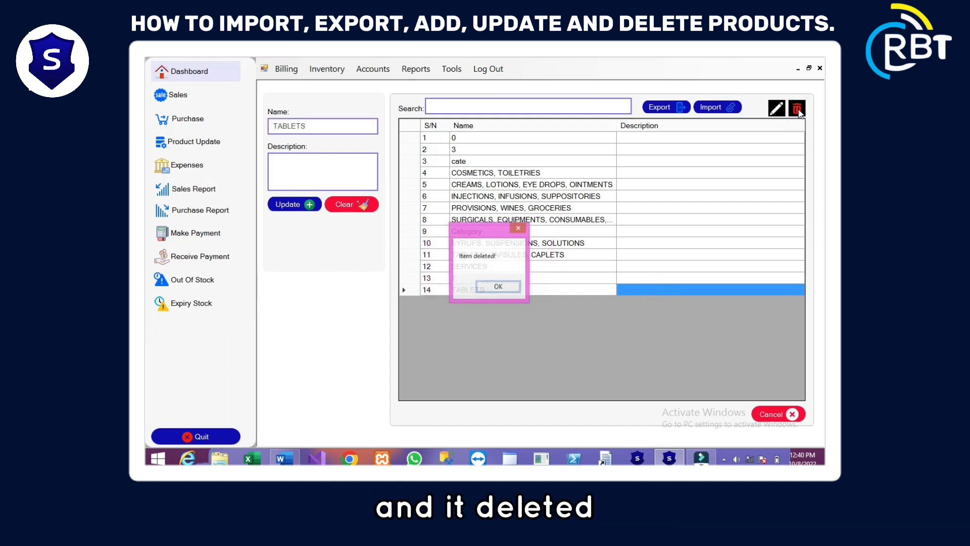
key("Return")
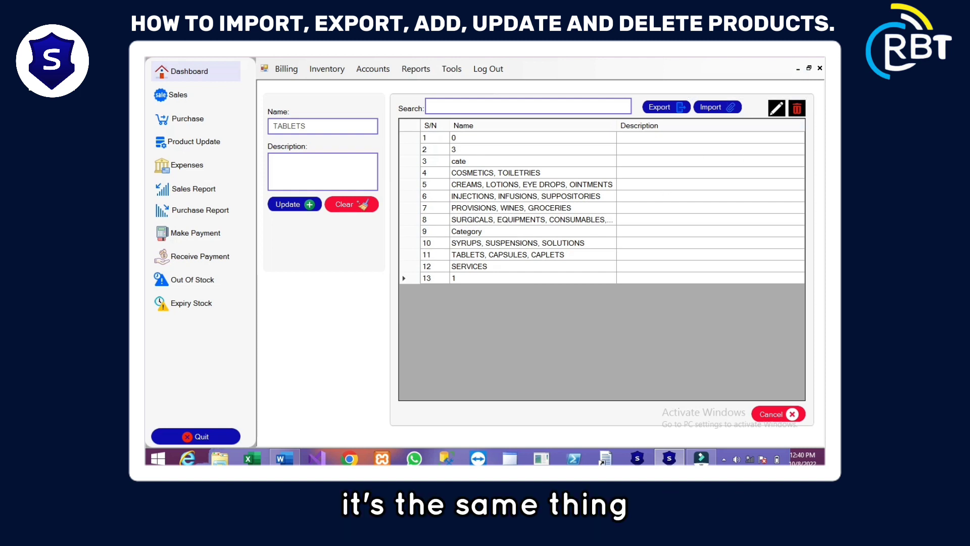
left_click(819, 68)
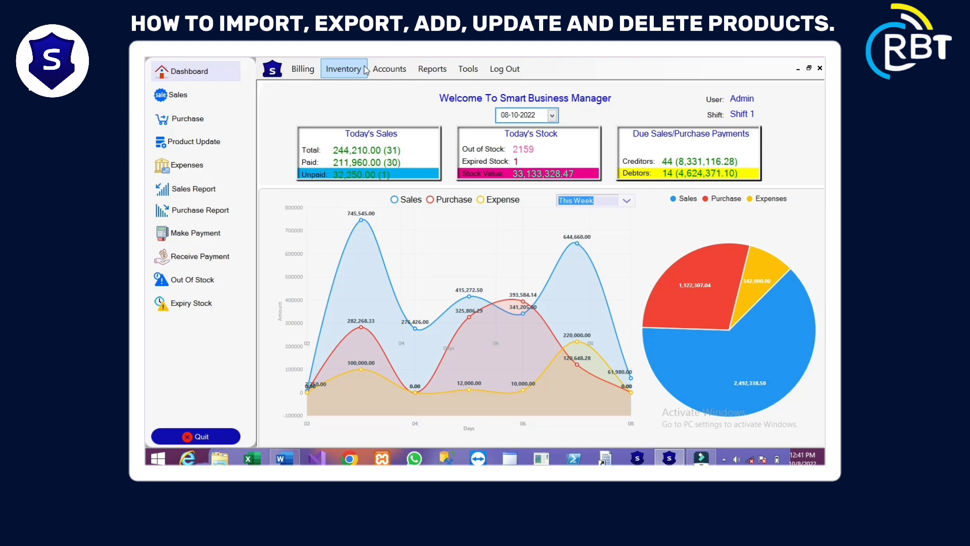
View the product database and its Add Product form, and close both without entering a product
left_click(339, 74)
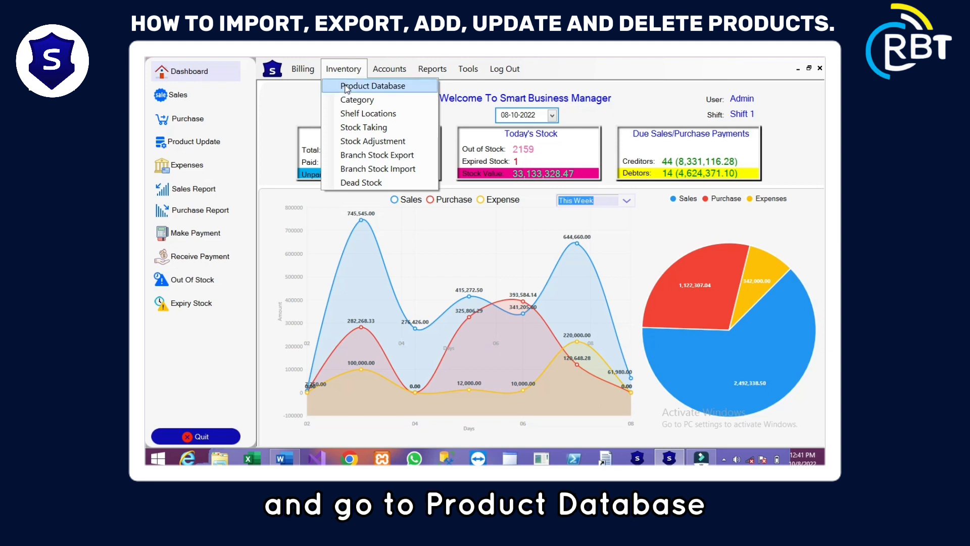
left_click(347, 87)
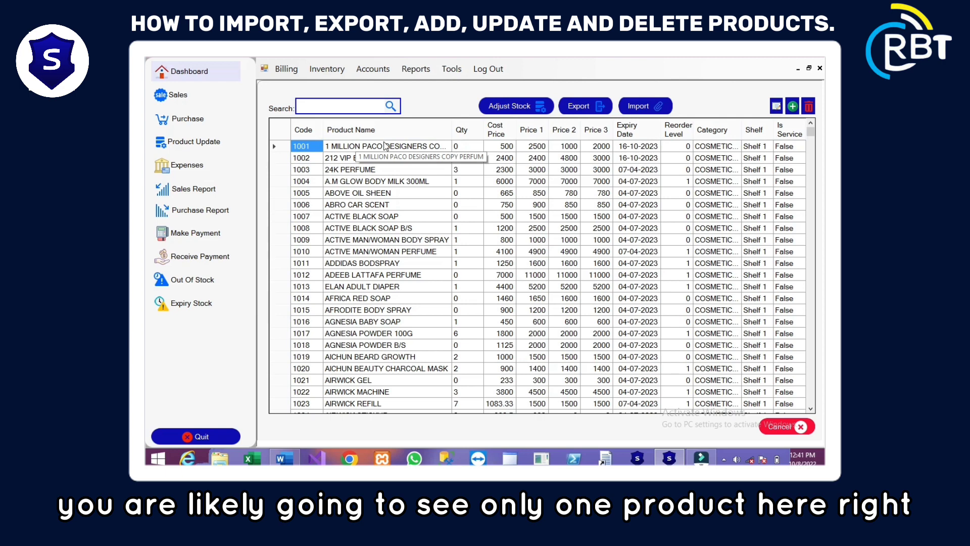
left_click(458, 147)
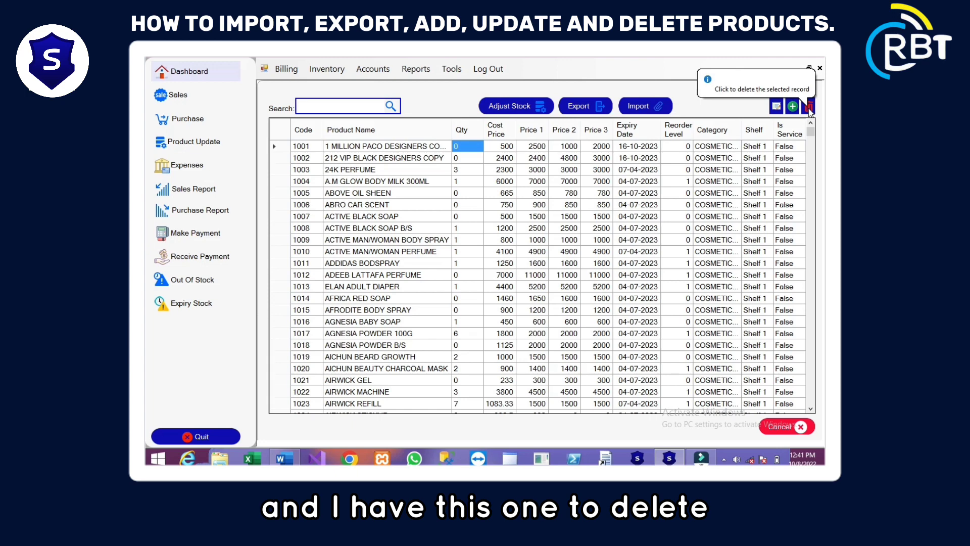
left_click(793, 106)
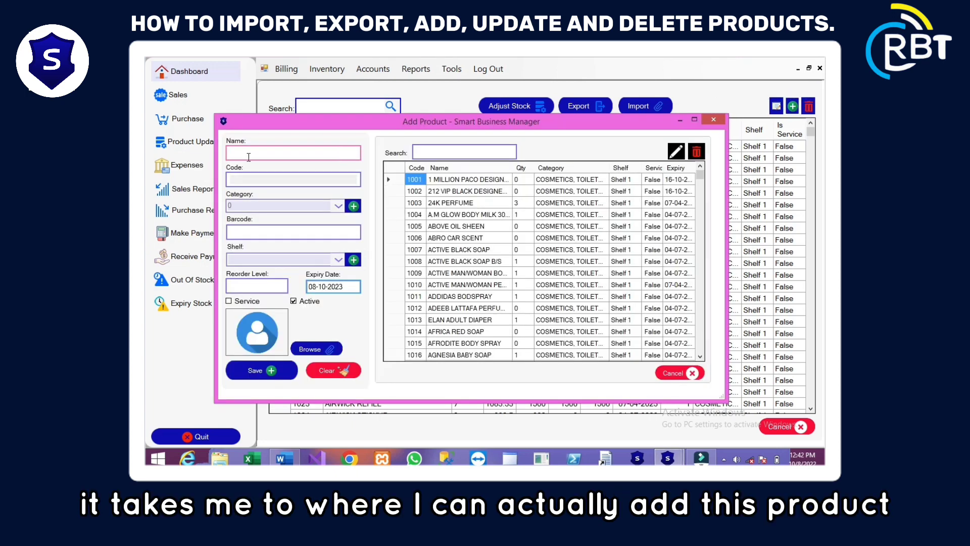
left_click(713, 119)
left_click(820, 68)
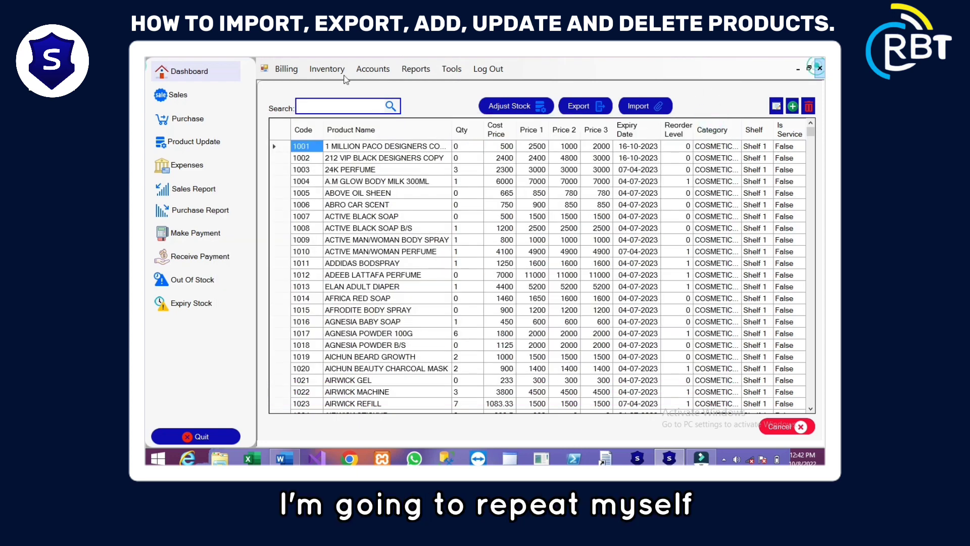
Reopen the product database to review the product list and close it
left_click(330, 72)
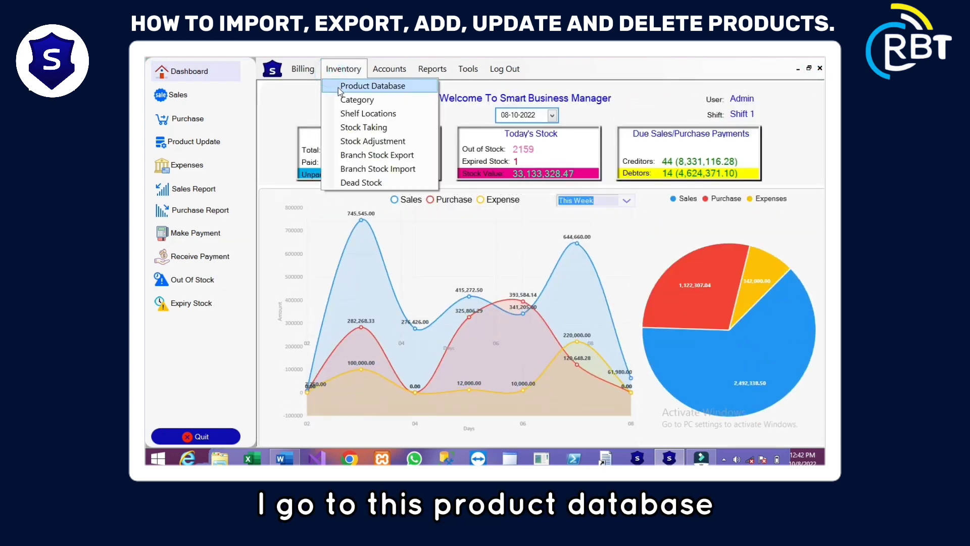
left_click(337, 87)
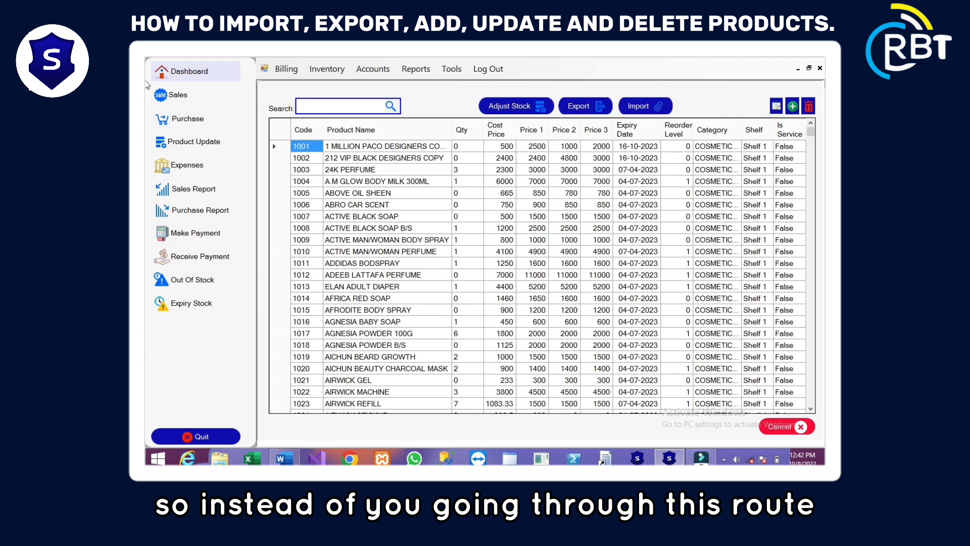
left_click(820, 67)
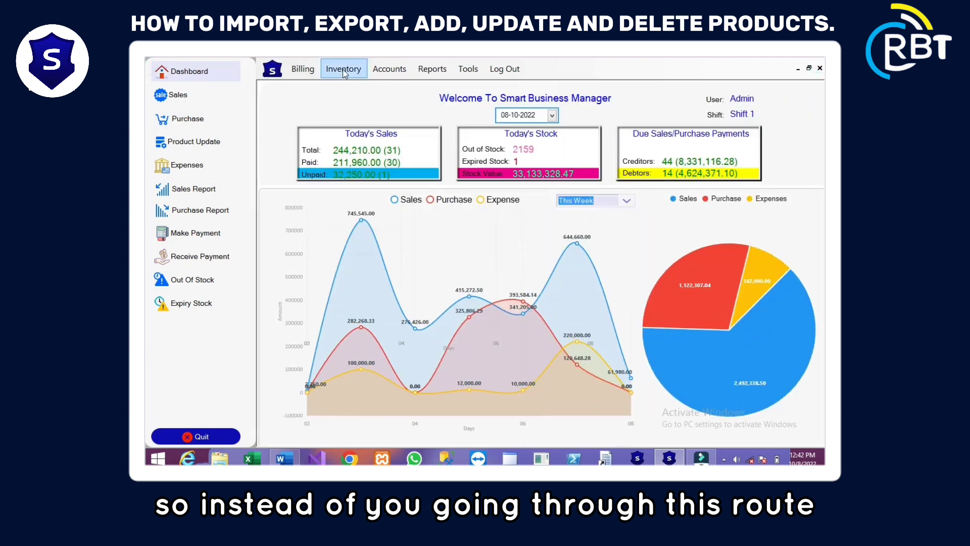
left_click(343, 69)
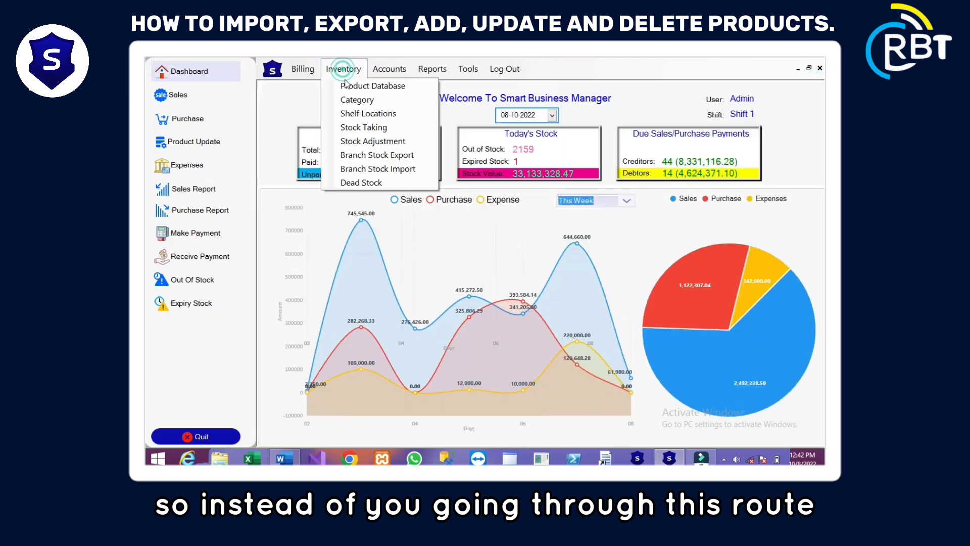
Open the product update form and enter LG TELEVISION 32INCHES BLACK as the new product's name
left_click(187, 146)
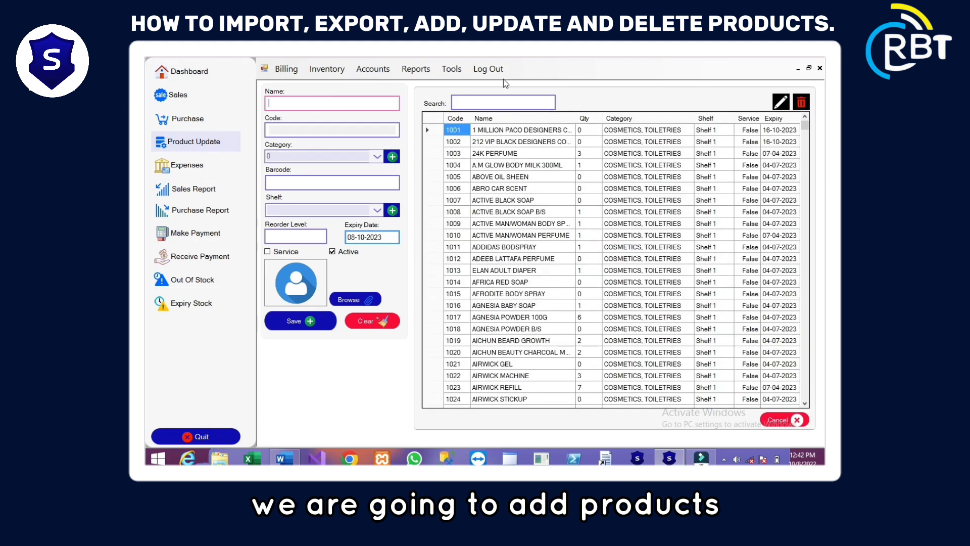
left_click(289, 101)
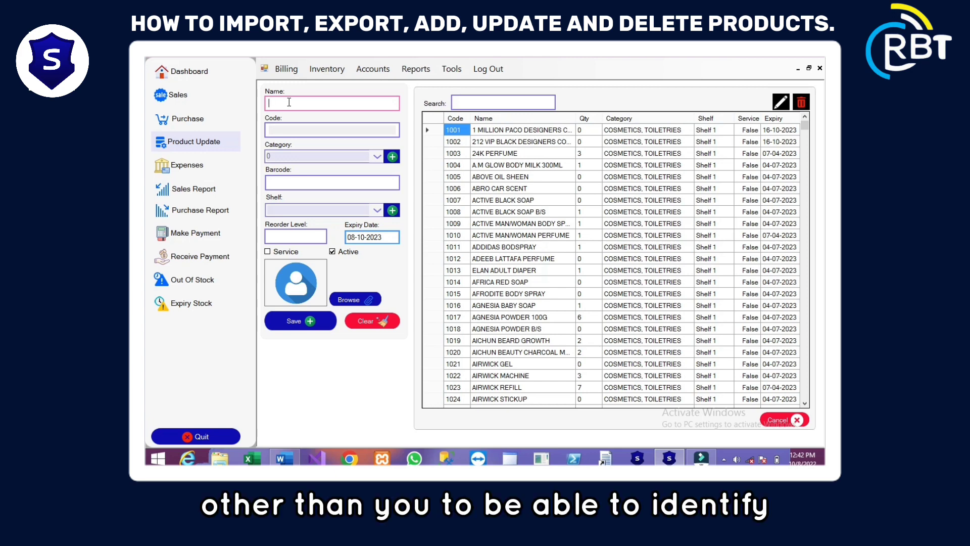
type("LG")
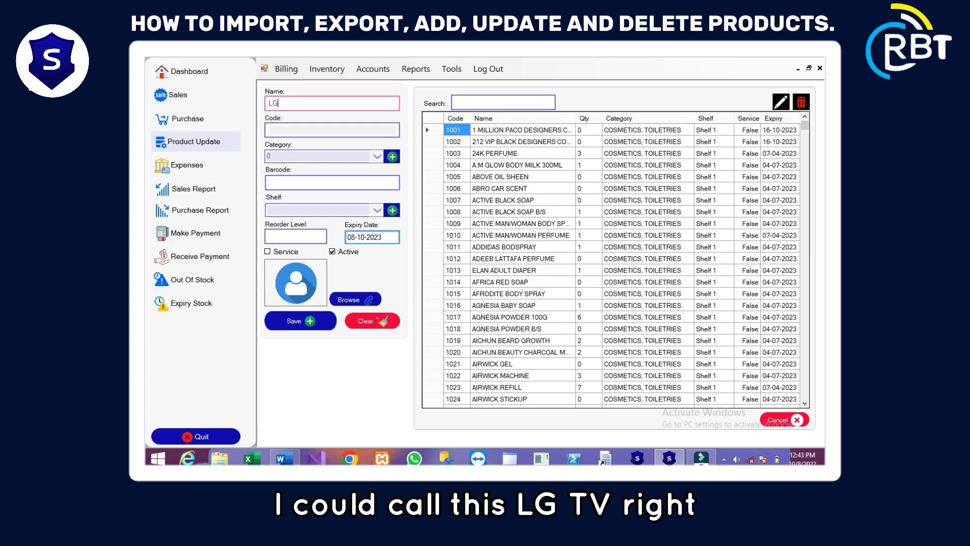
type("TV")
key("BackSpace")
key("BackSpace")
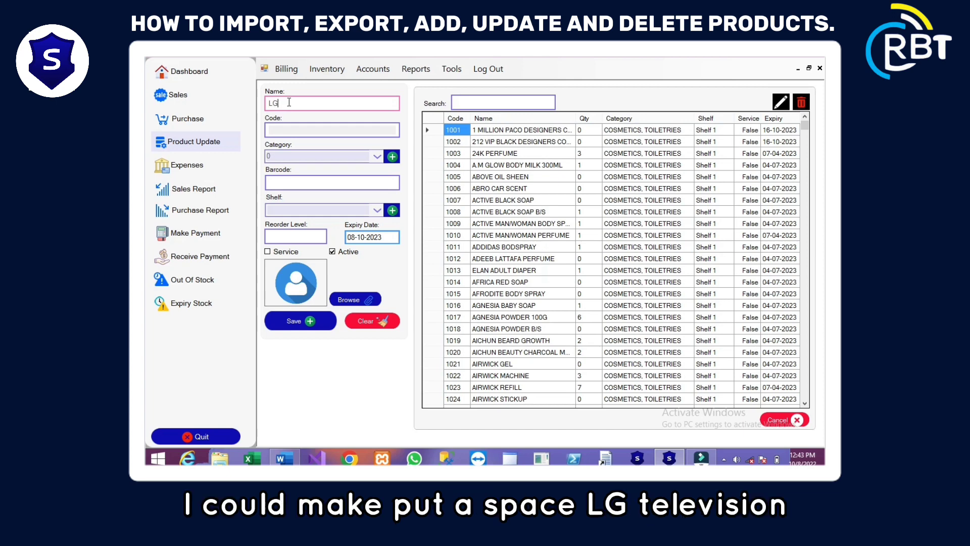
type("TELEVI")
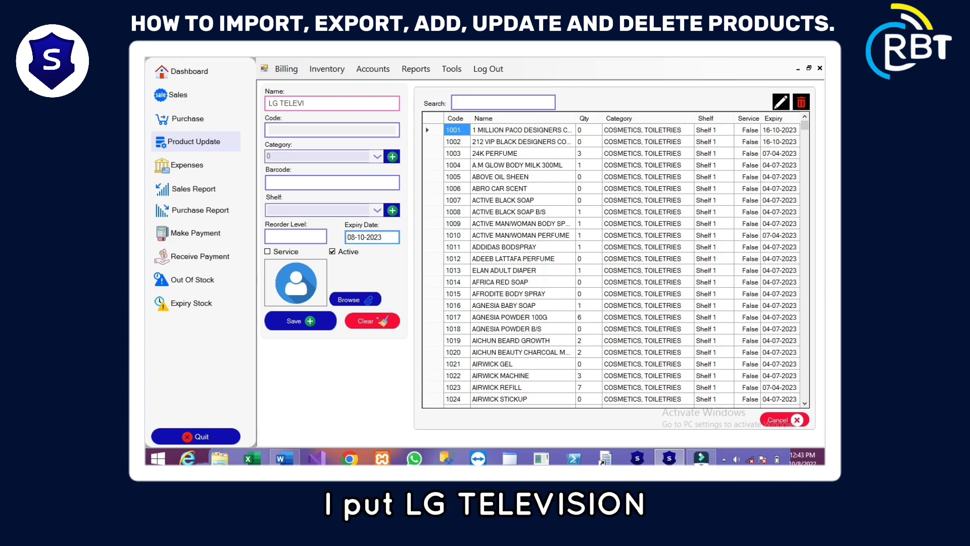
type("SION")
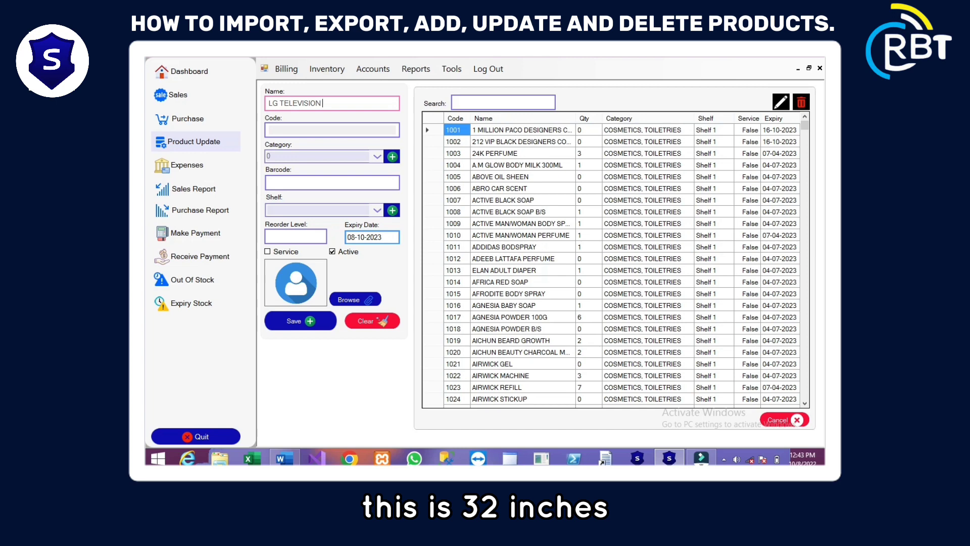
type("32")
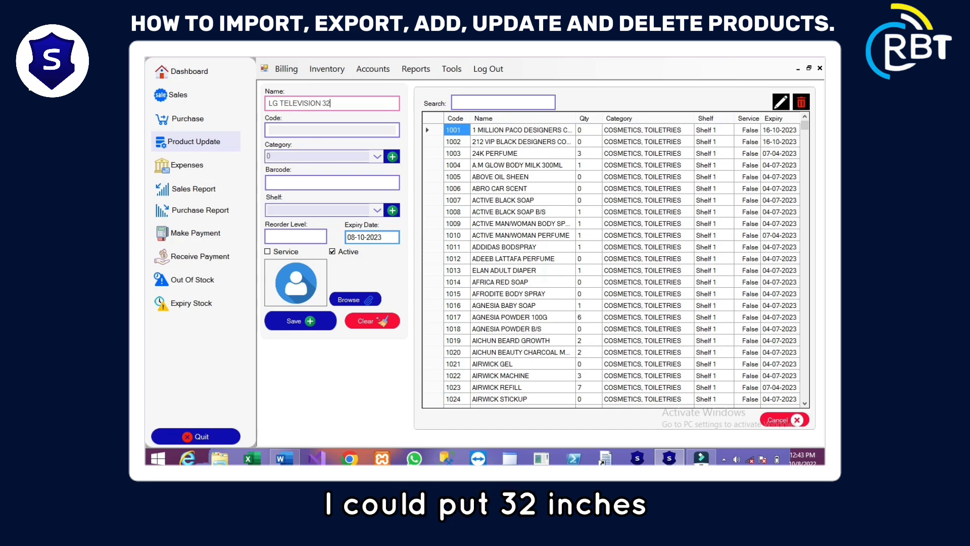
type("INCHES")
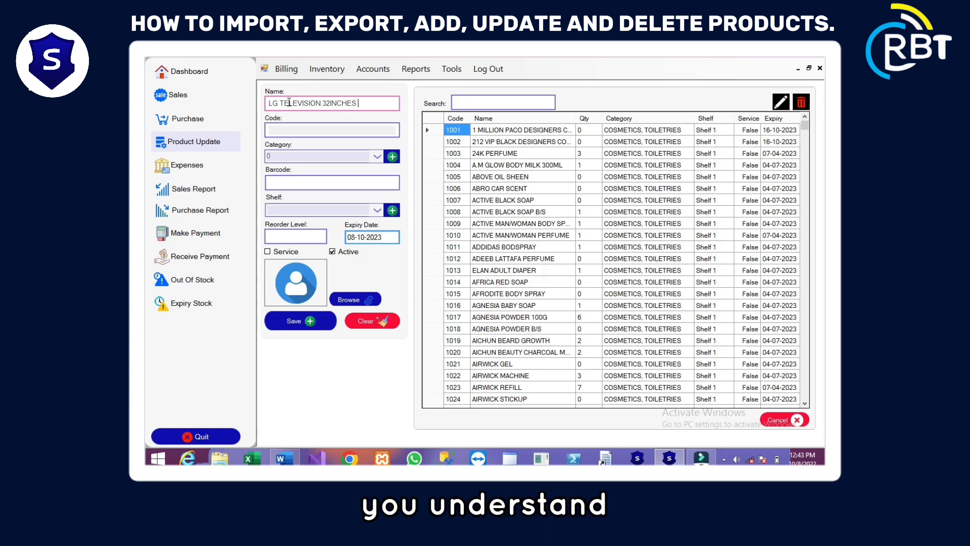
type("BL")
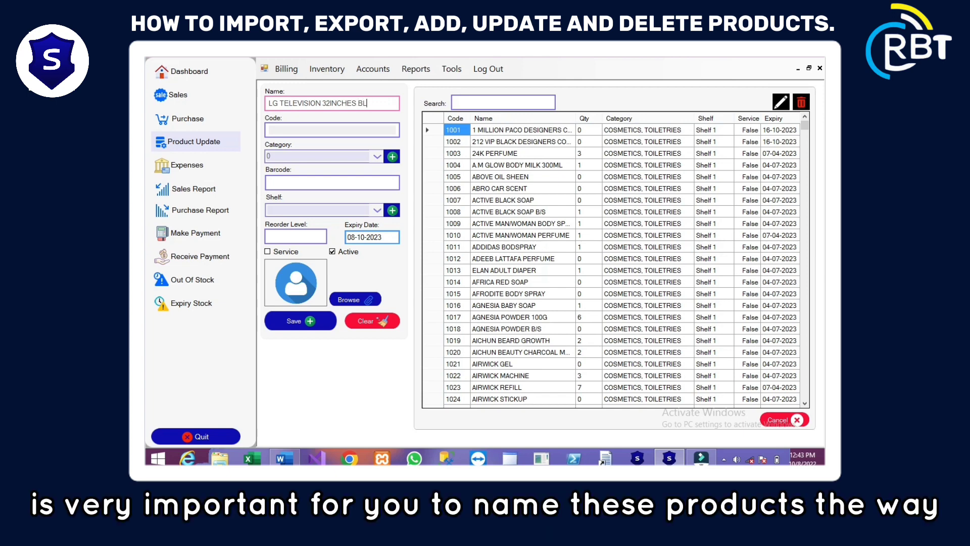
type("ACK")
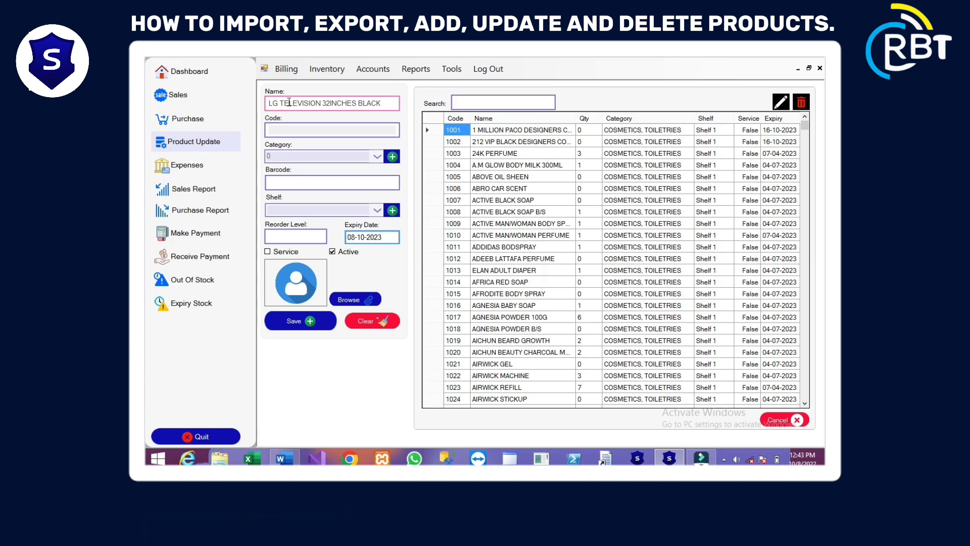
key("Tab")
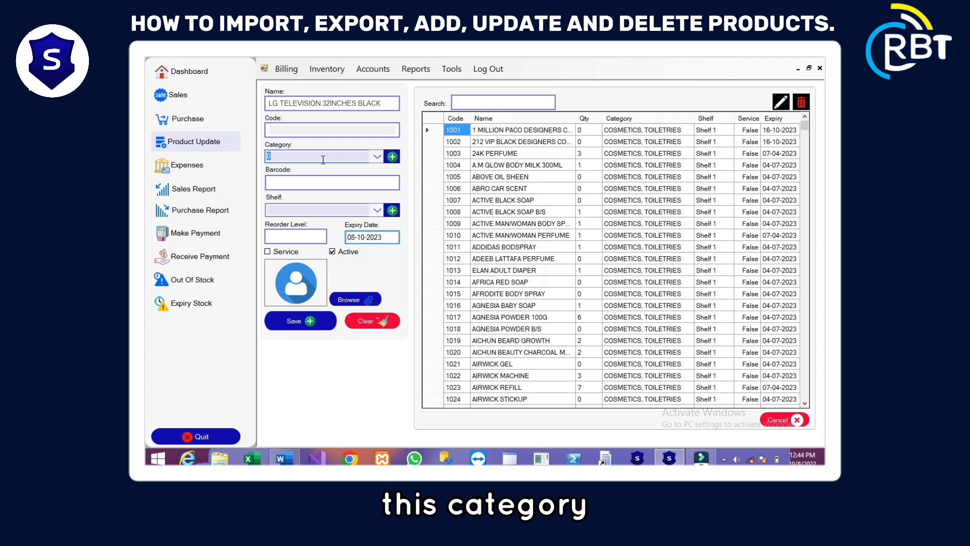
Add a product category named TELEVISION without a description from the product form, and close the category window
left_click(377, 157)
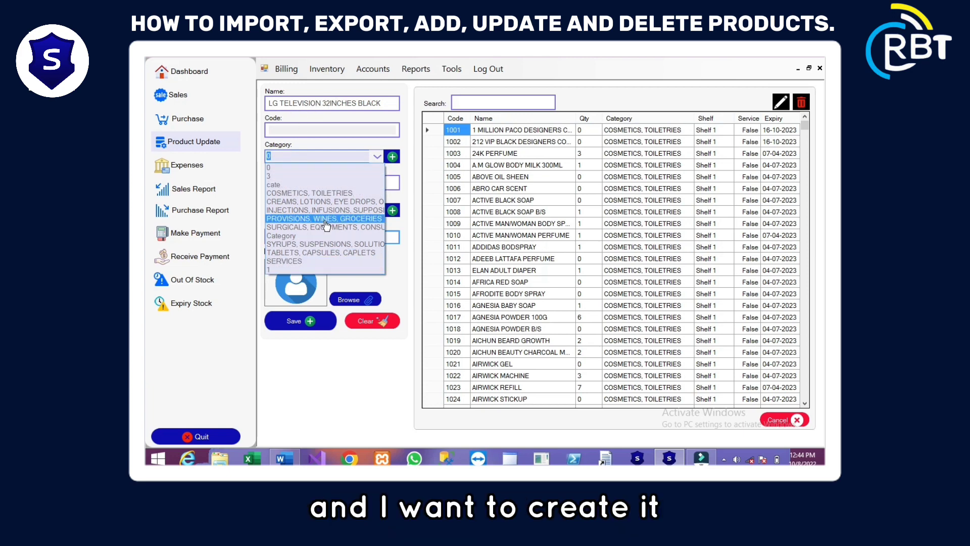
left_click(393, 161)
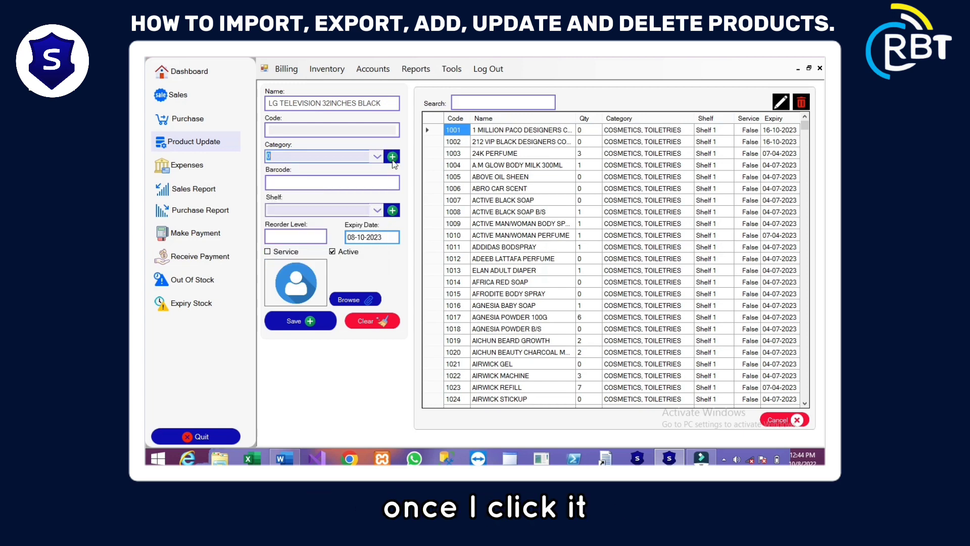
left_click(392, 159)
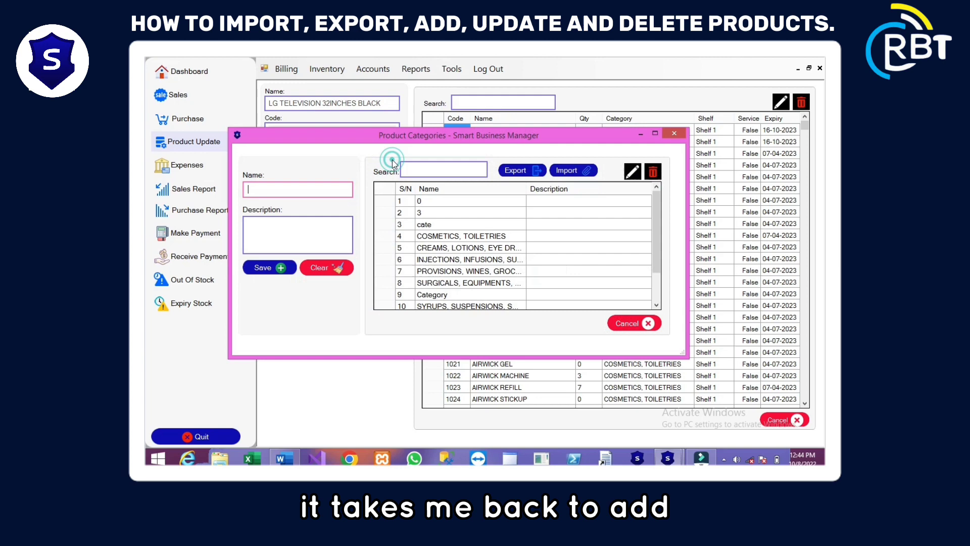
left_click(300, 189)
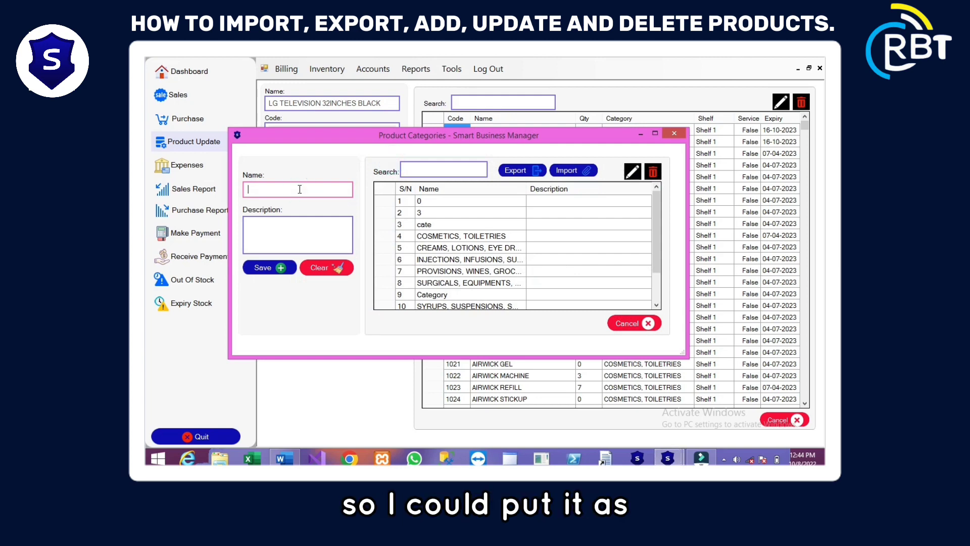
type("TELEV")
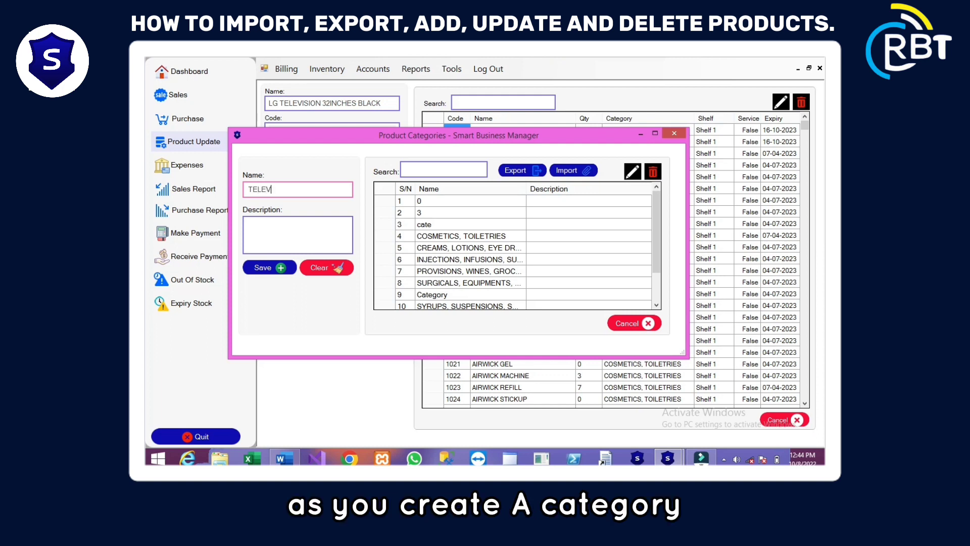
type("IS")
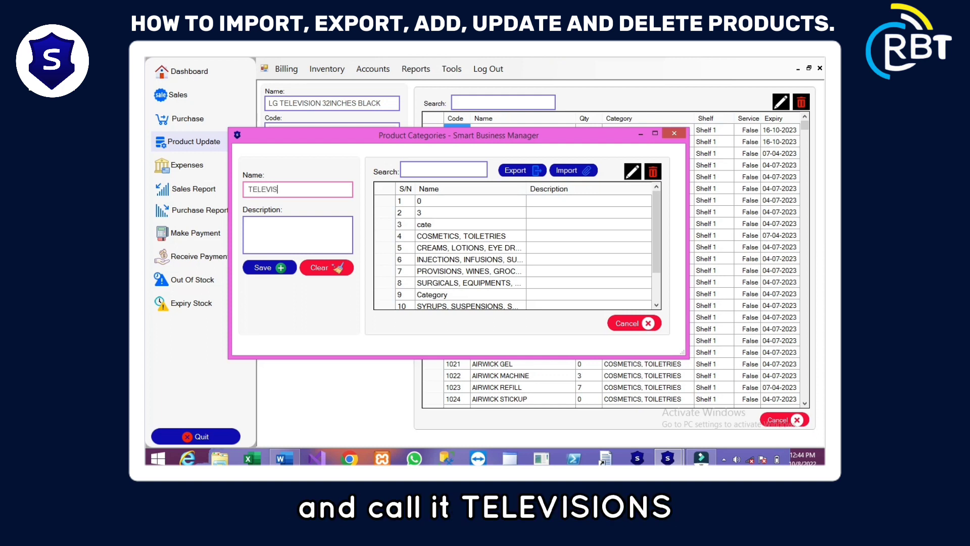
type("ION")
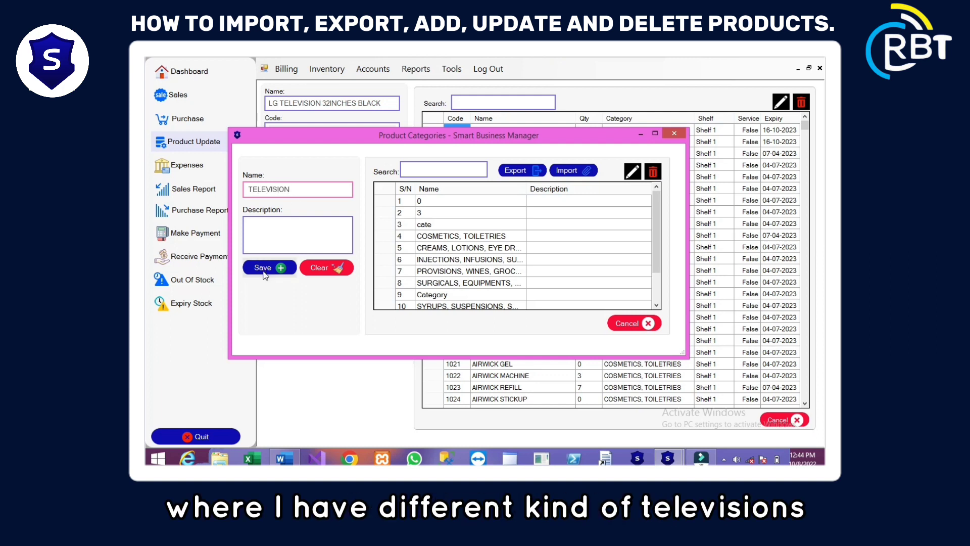
left_click(264, 268)
key("Return")
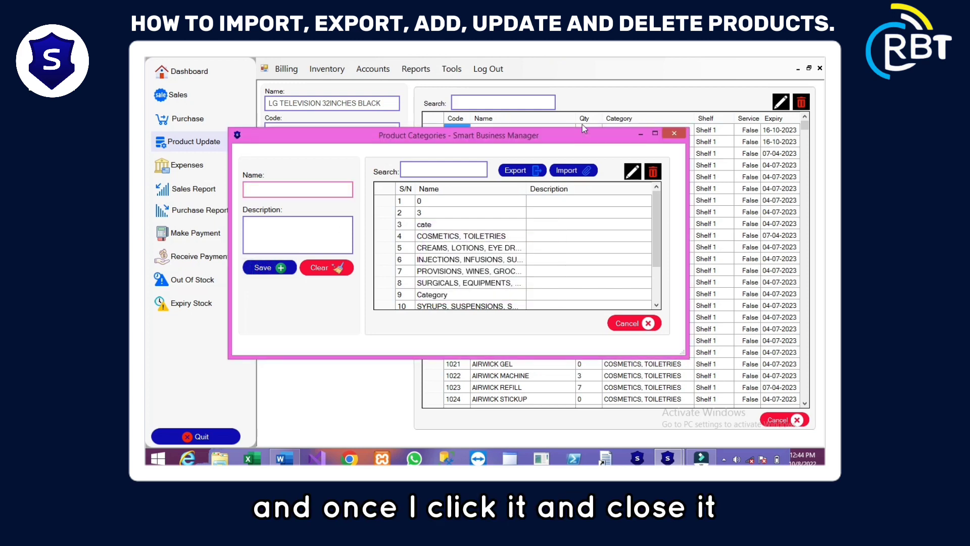
left_click(674, 133)
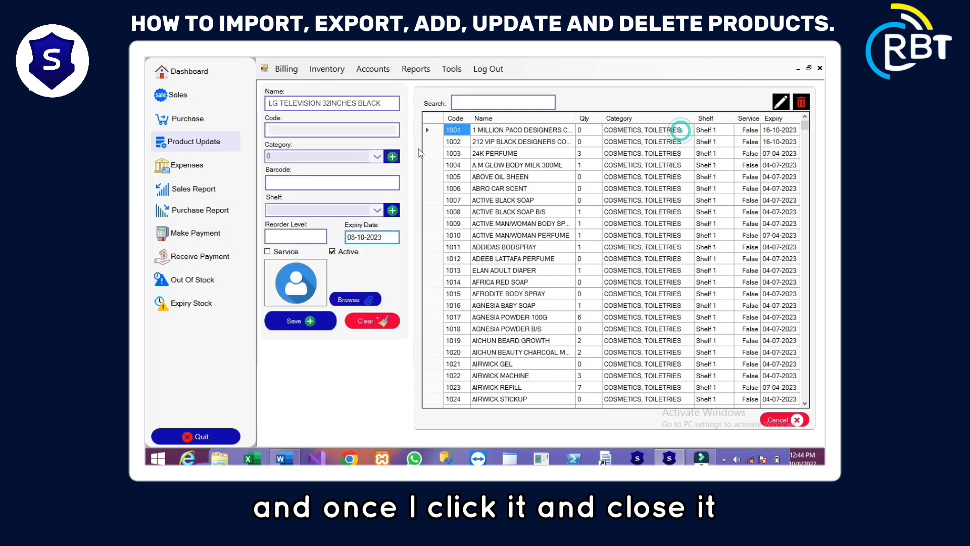
Assign the new product to the TELEVISION category and SHELF A, leaving its barcode blank
left_click(378, 157)
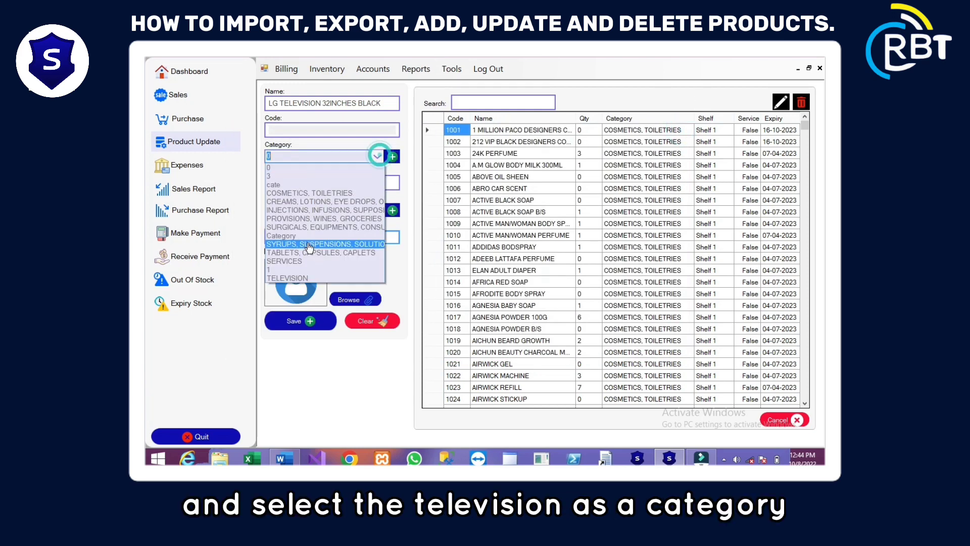
left_click(306, 279)
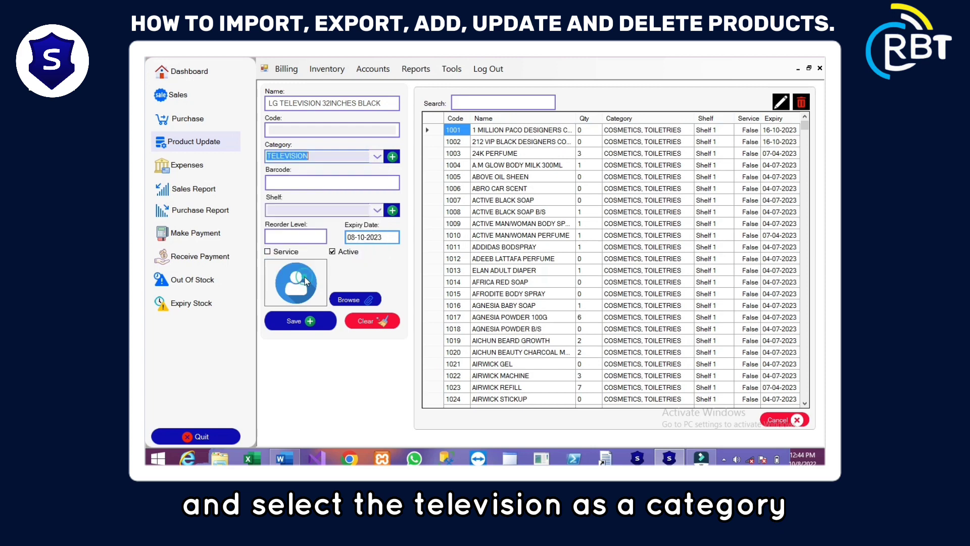
left_click(317, 183)
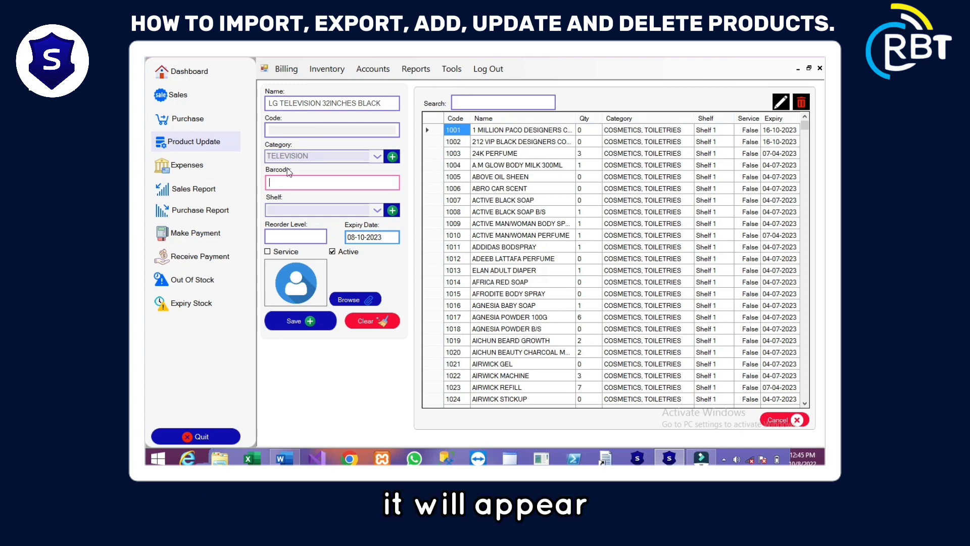
mouse_move(284, 182)
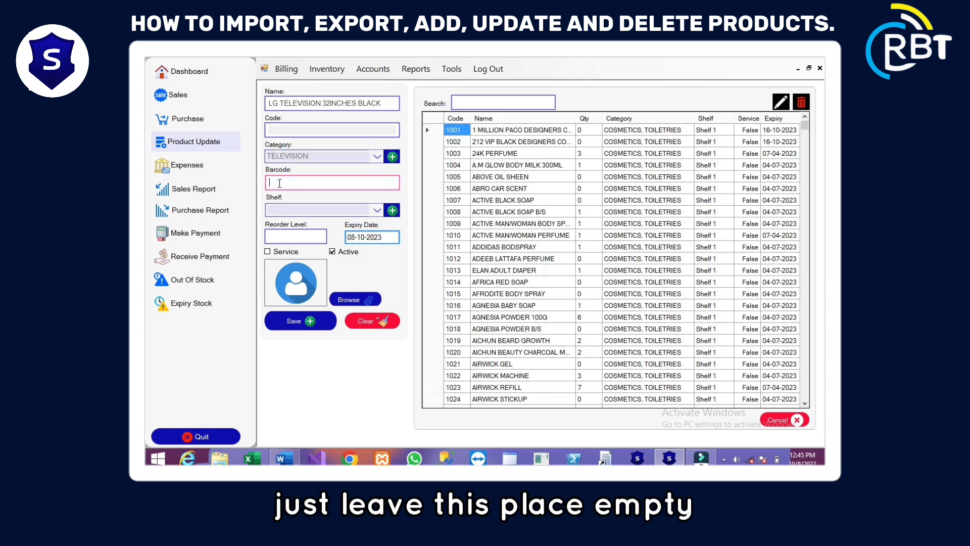
left_click(374, 212)
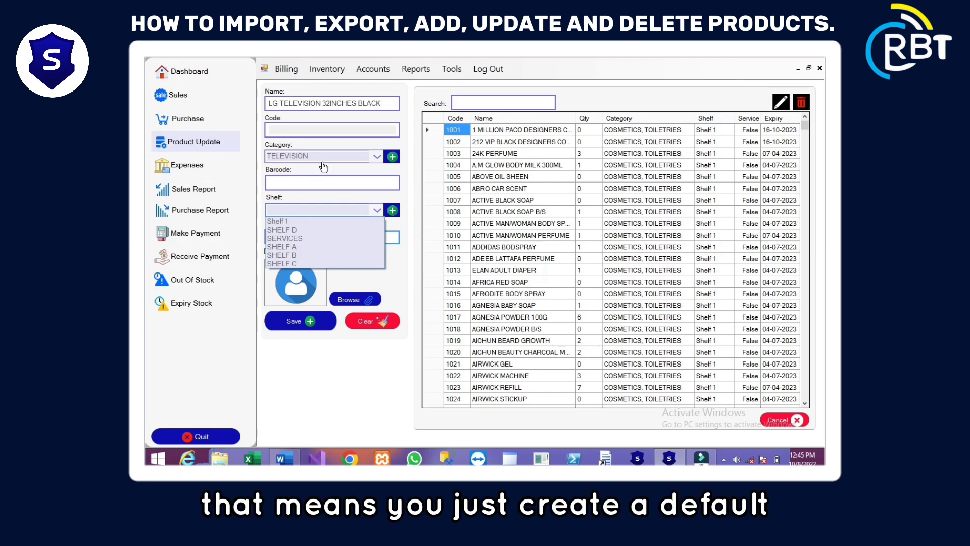
left_click(295, 249)
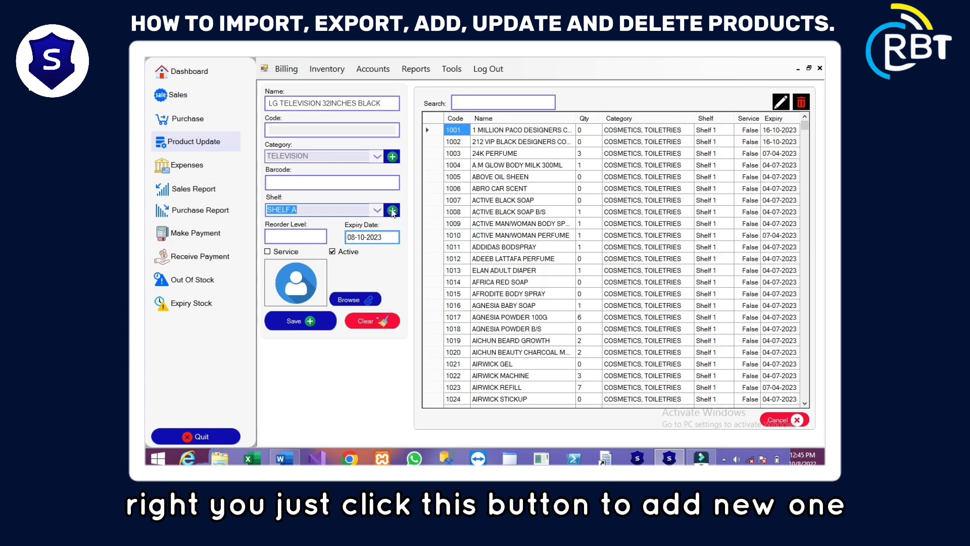
Set the product's reorder level to 5 and save it as an active, non-service product
left_click(287, 234)
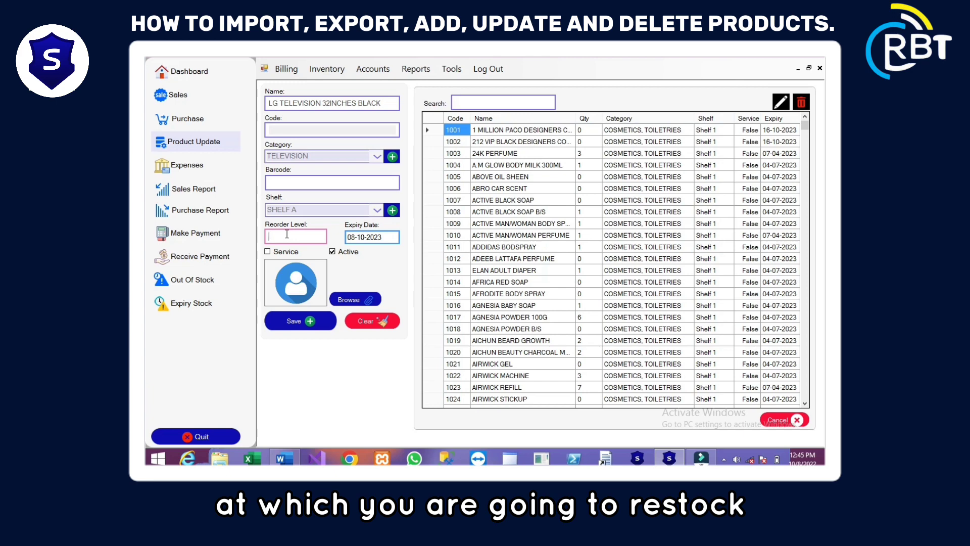
left_click(295, 103)
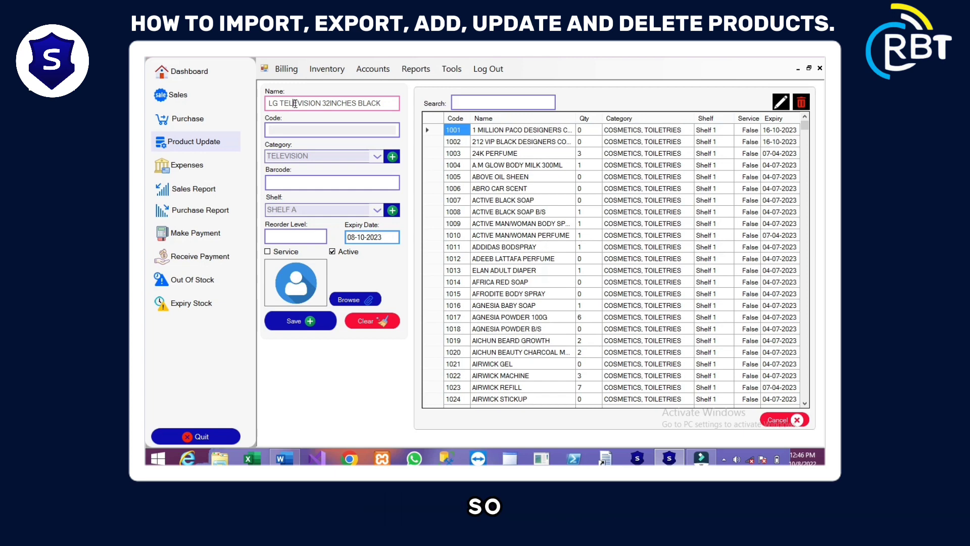
left_click(285, 240)
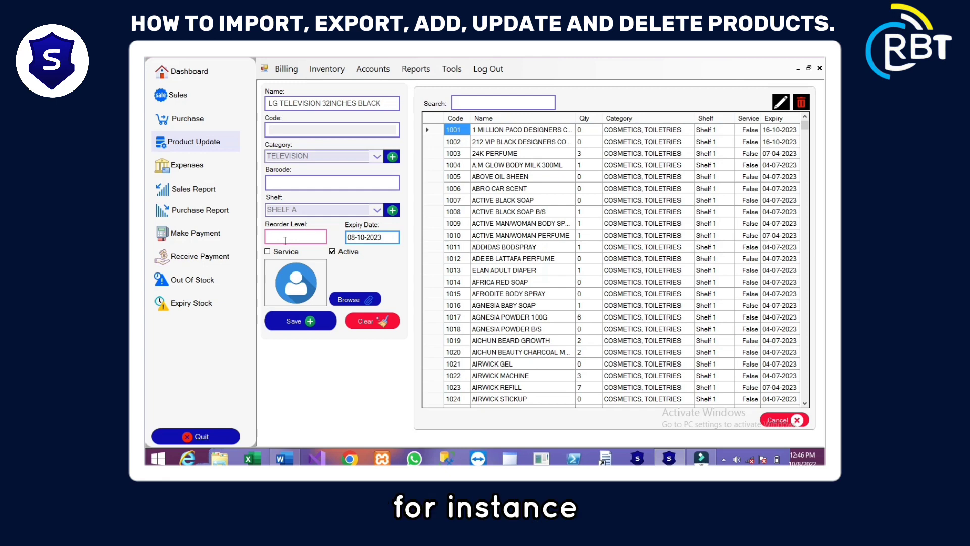
type("5")
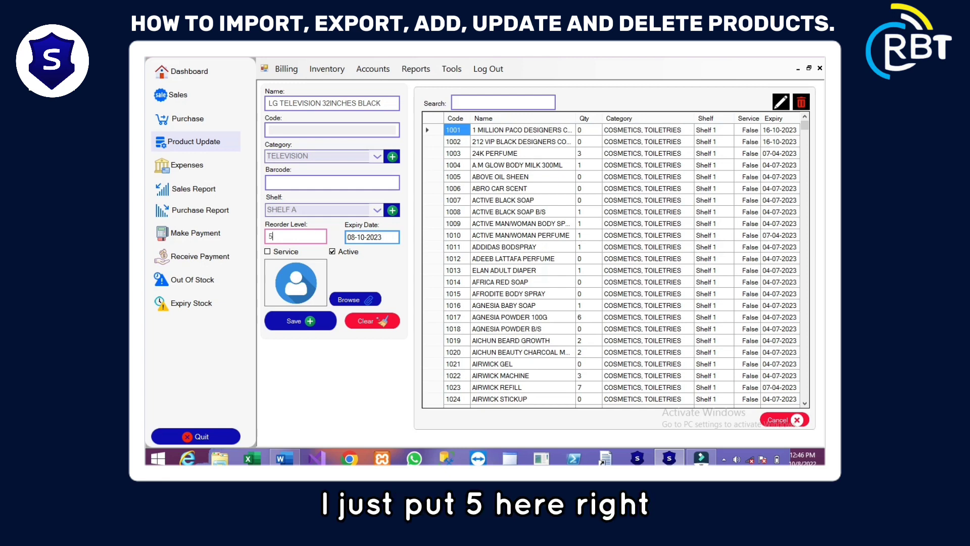
left_click(384, 234)
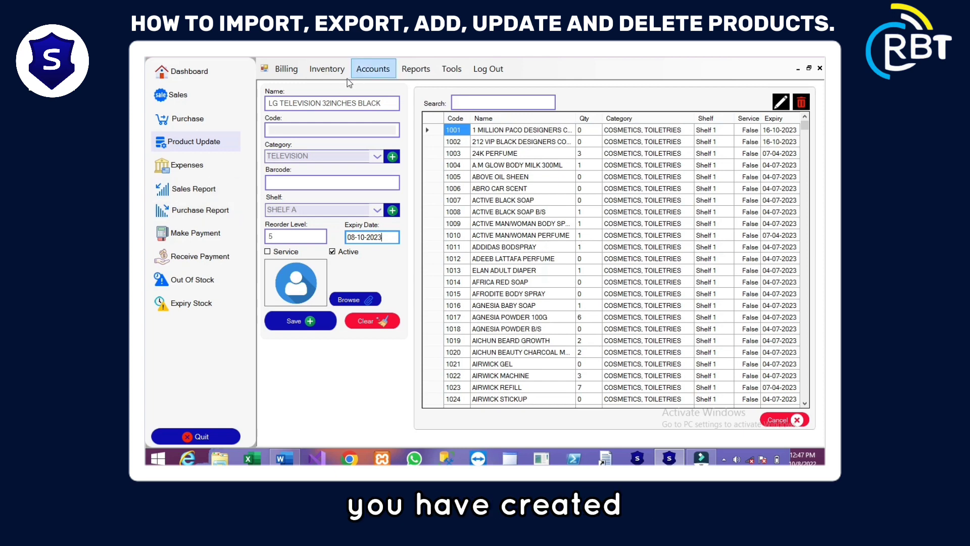
left_click(272, 252)
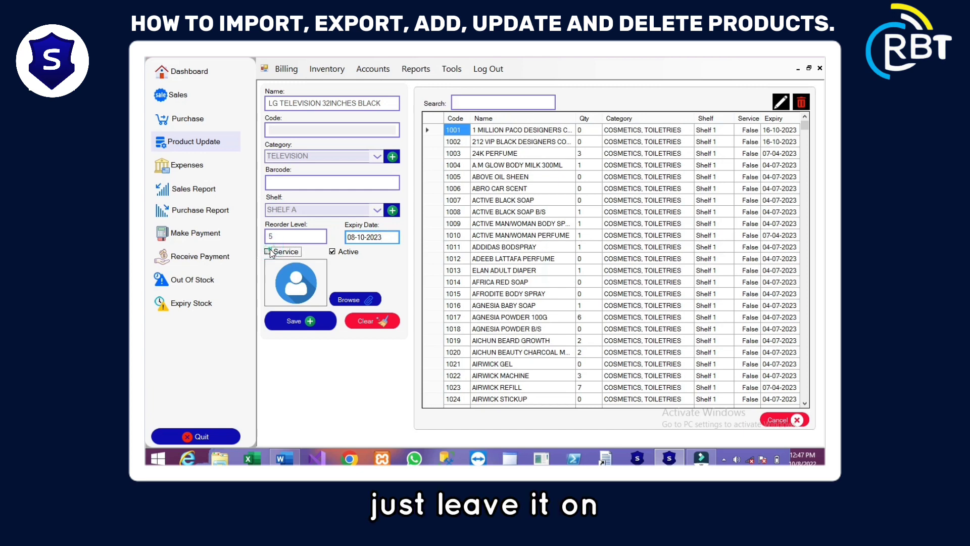
left_click(271, 252)
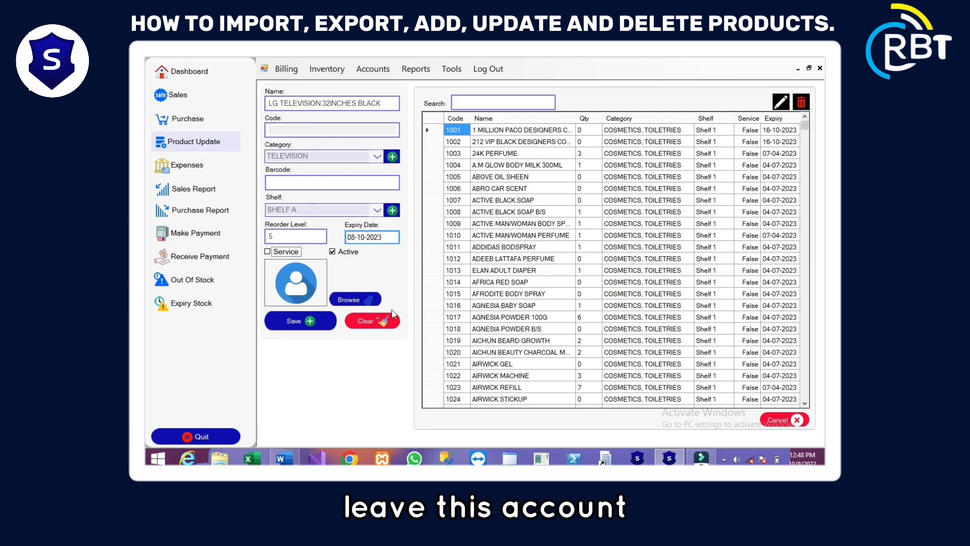
left_click(310, 322)
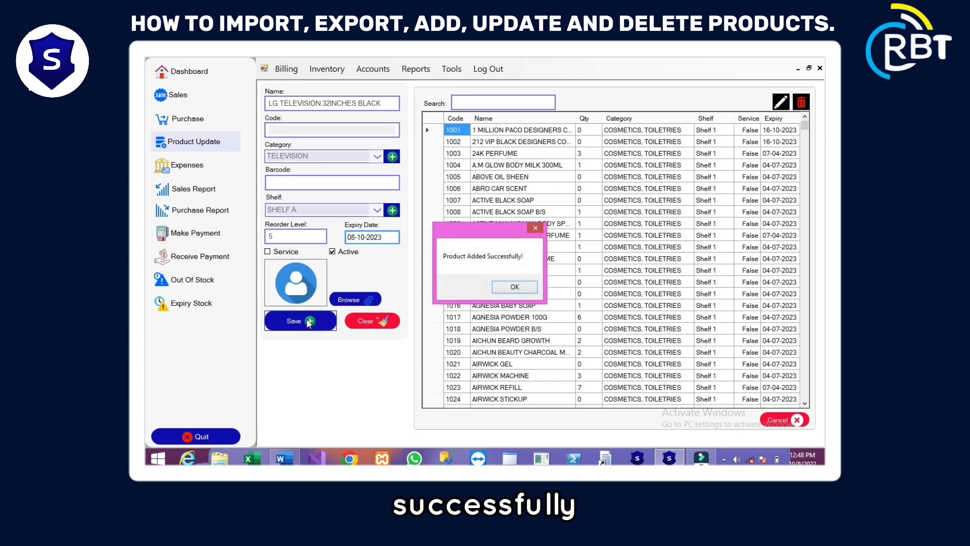
key("Return")
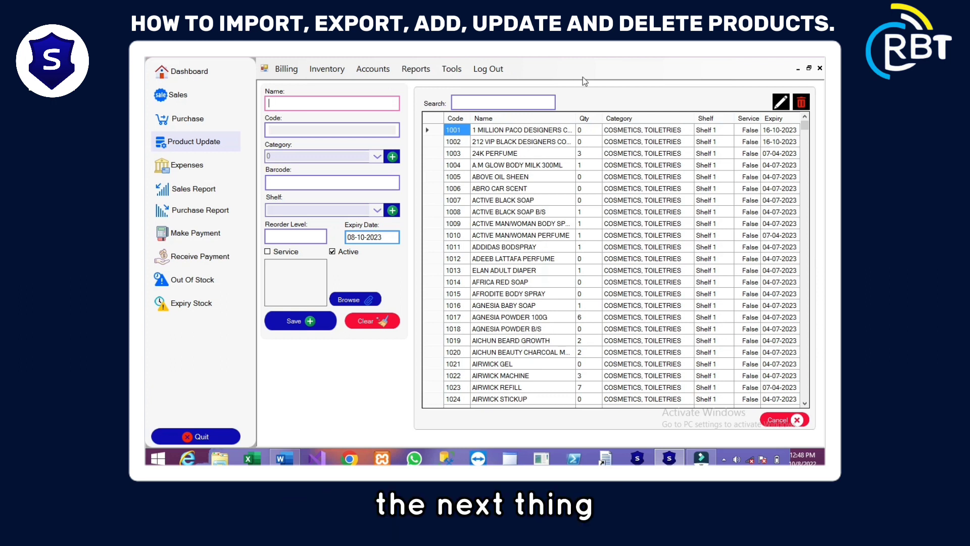
Search the product list for LG and load the LG TELEVISION 32INCHES BLACK record into the product form
left_click(517, 100)
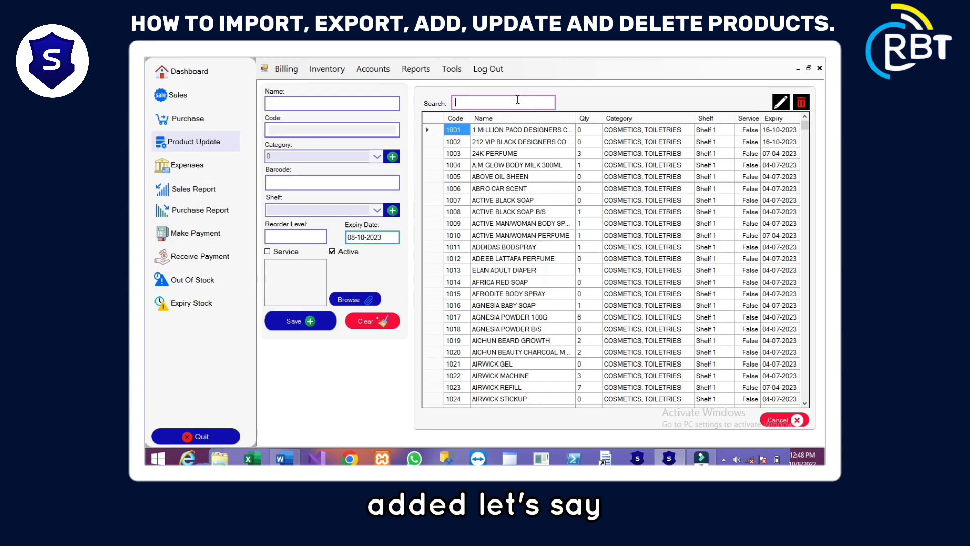
type("LG")
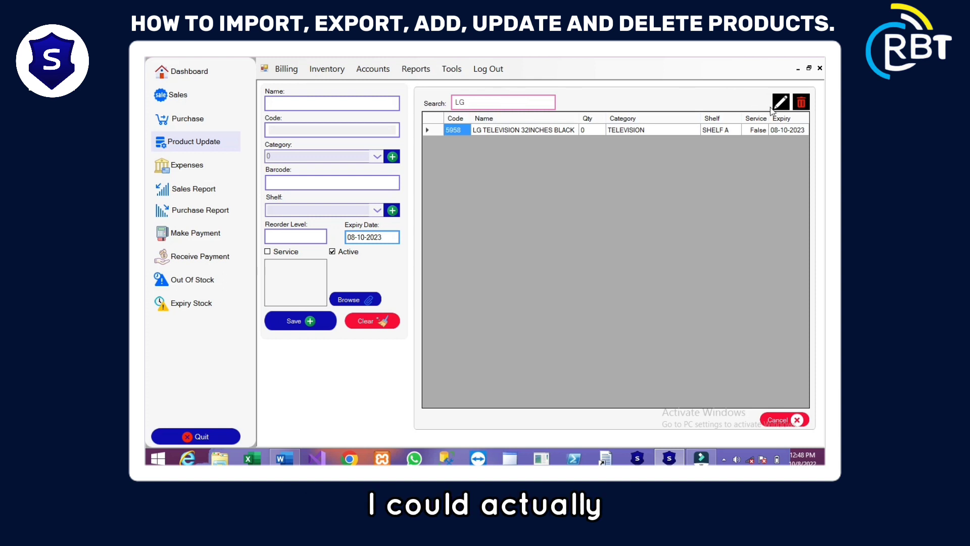
double_click(743, 131)
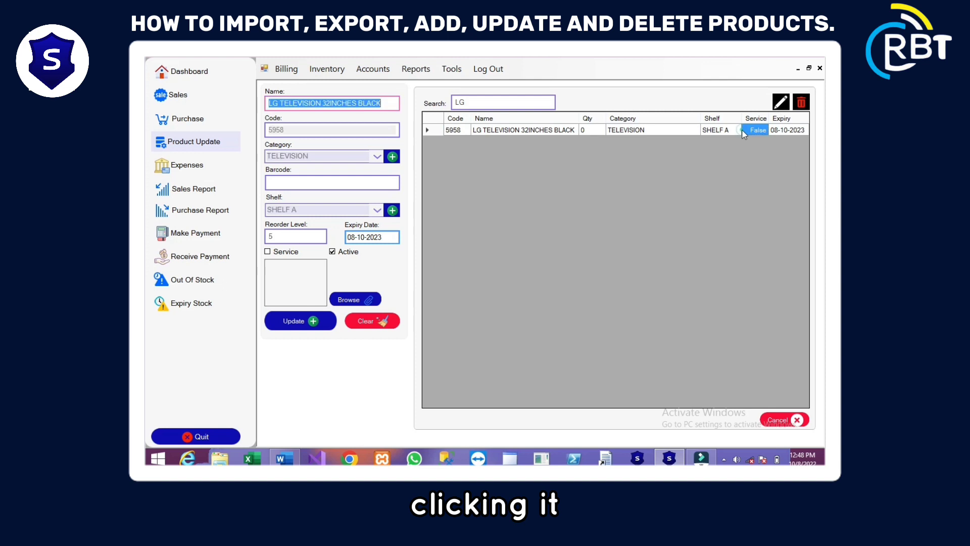
Request deletion of the LG television product but decline the confirmation, and close the product update form
left_click(803, 102)
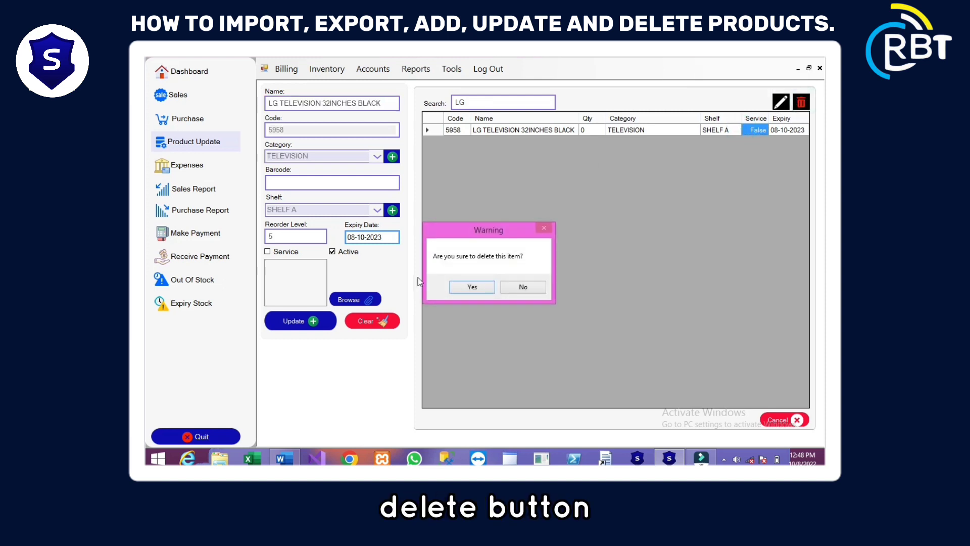
left_click(511, 288)
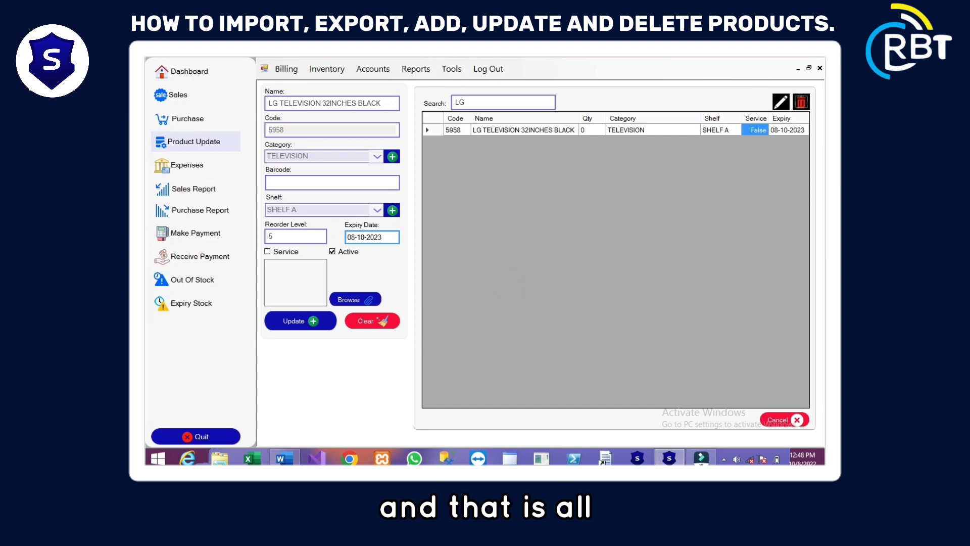
left_click(819, 69)
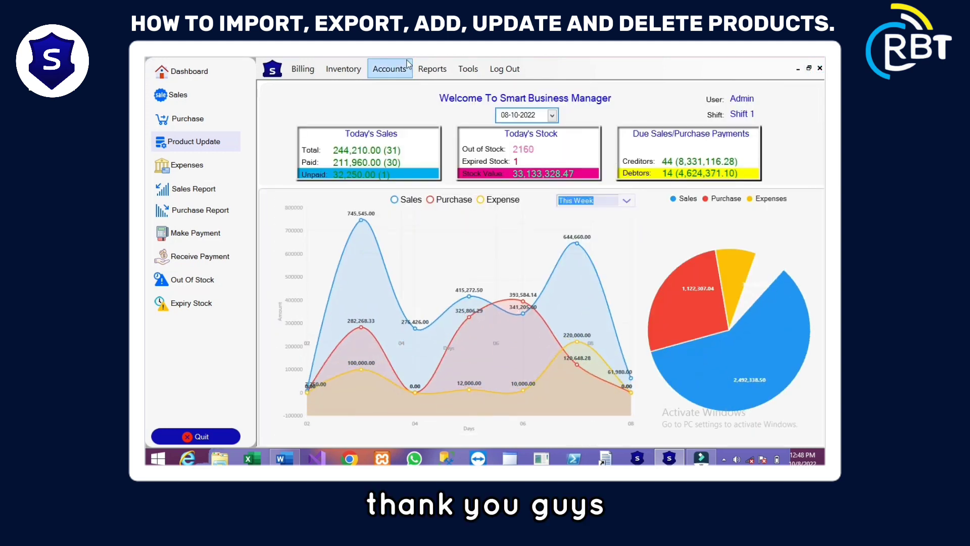